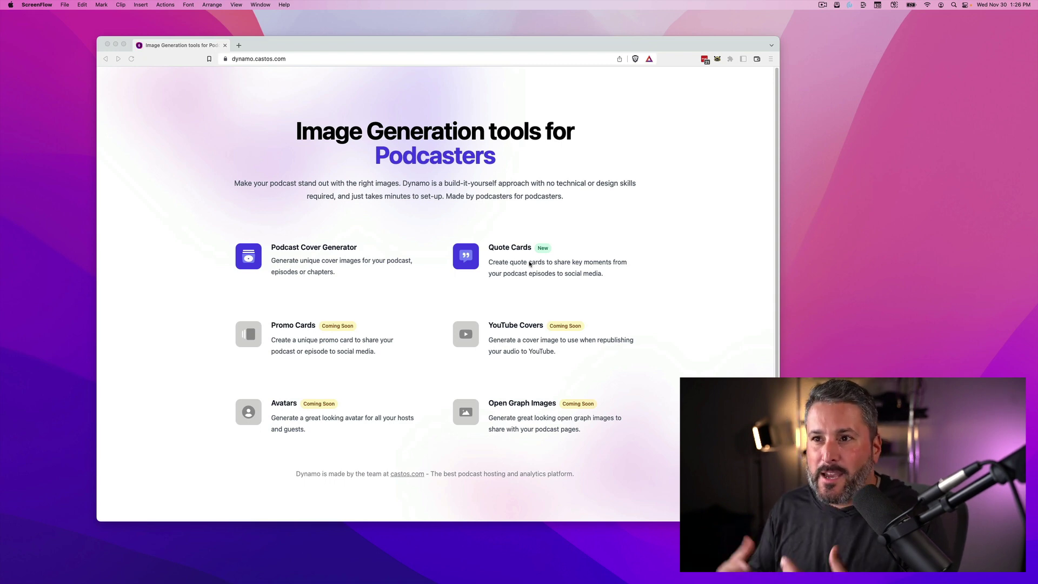
Step: Launch the Quote Cards tool from the Dynamo landing page to get a sample card
click(510, 247)
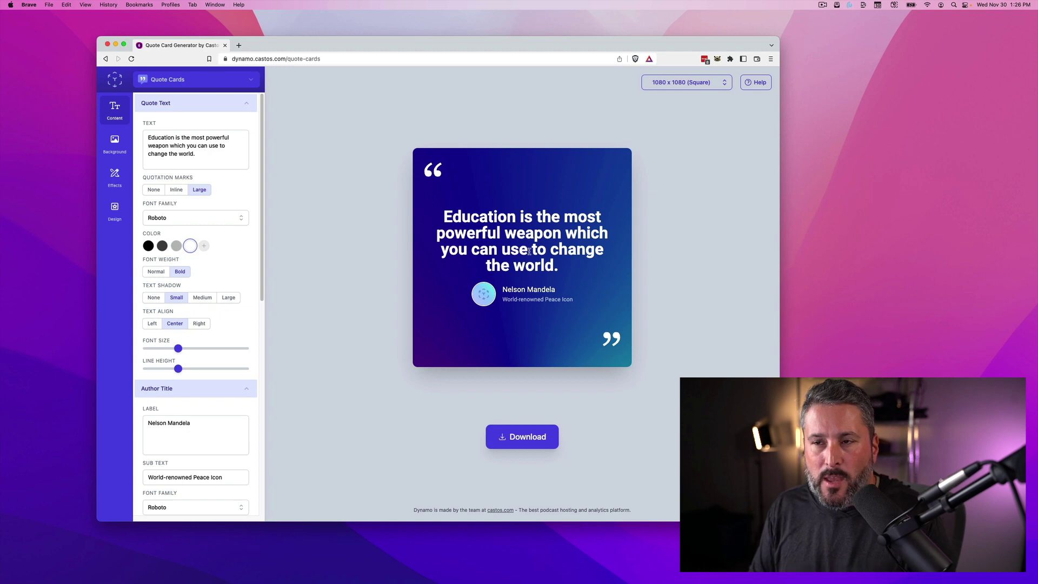
click(252, 81)
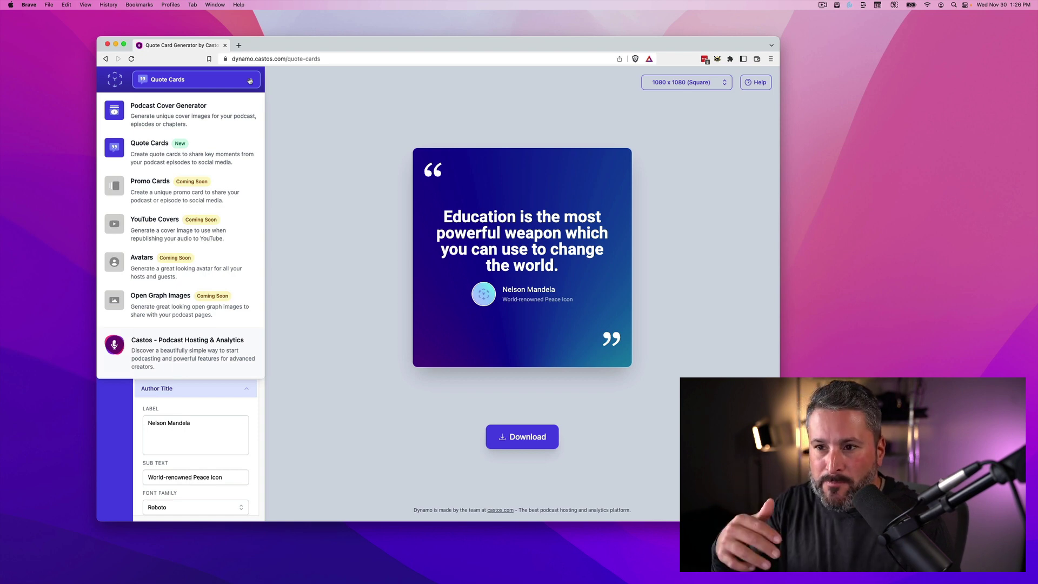
click(168, 110)
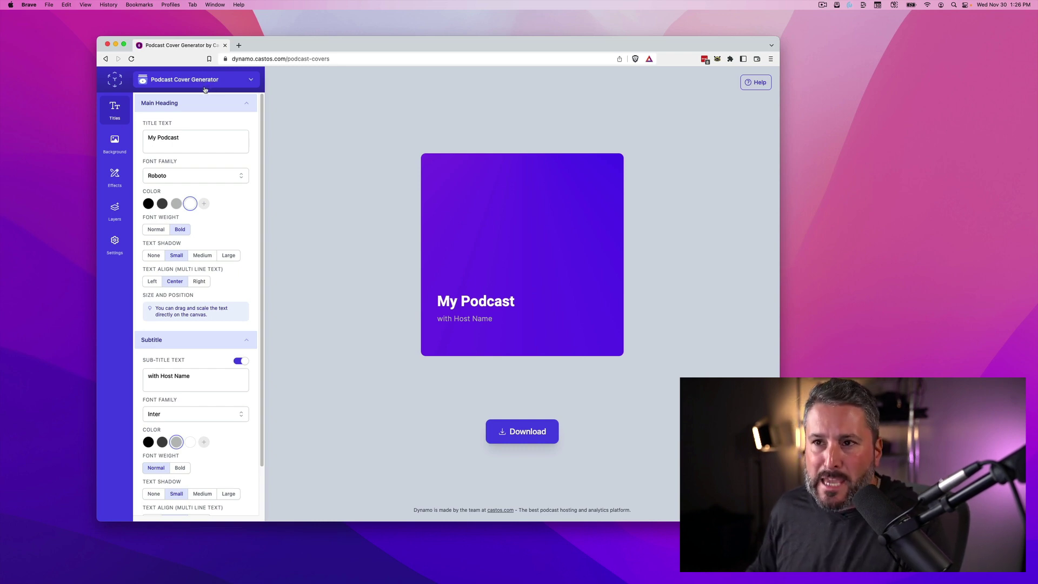
click(207, 82)
click(214, 146)
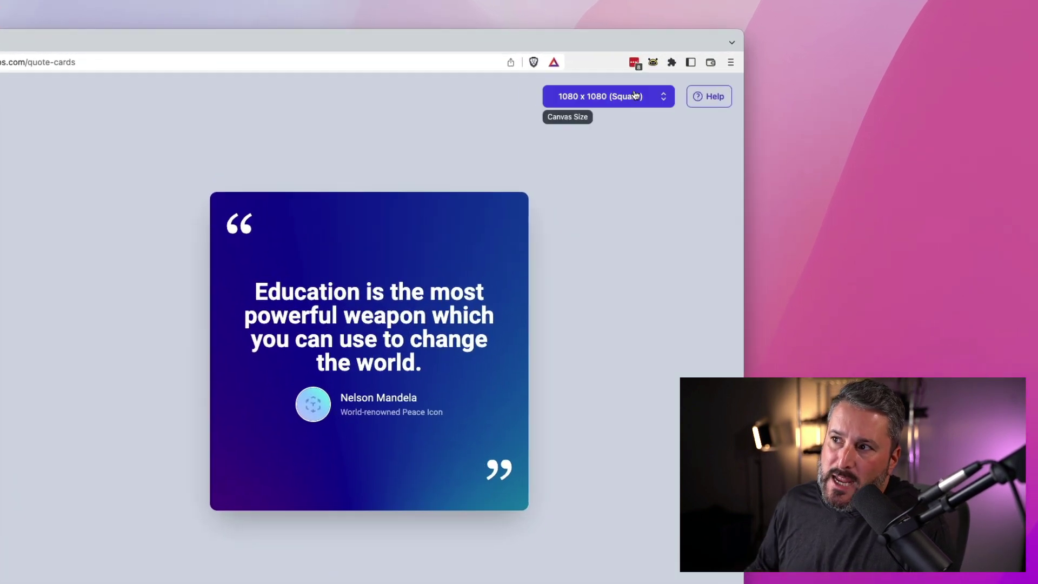
Step: Change the canvas size from square to 1920 x 1080 (Landscape)
click(647, 102)
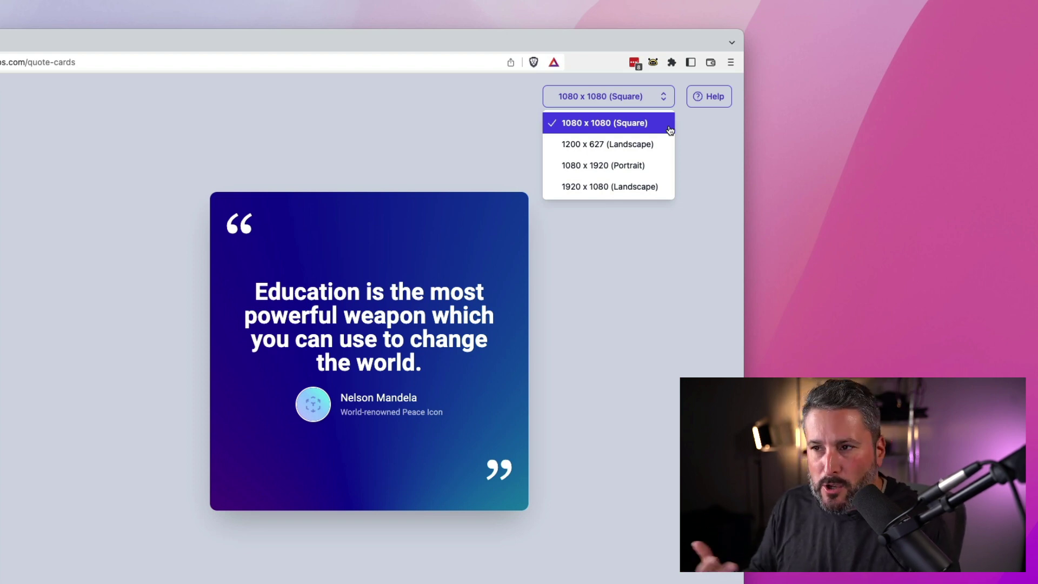
click(609, 186)
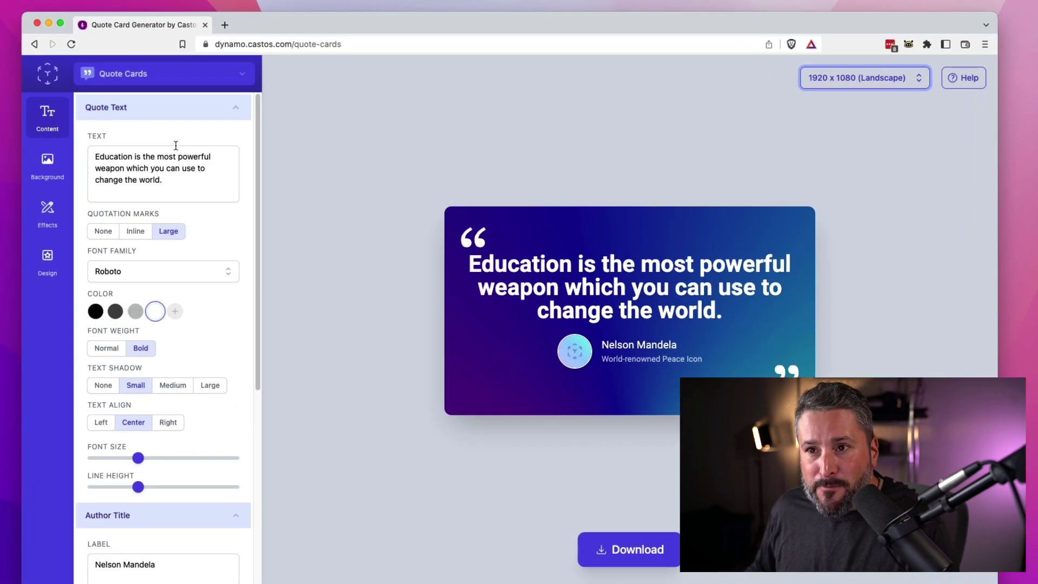
scroll(196, 246, down, 3)
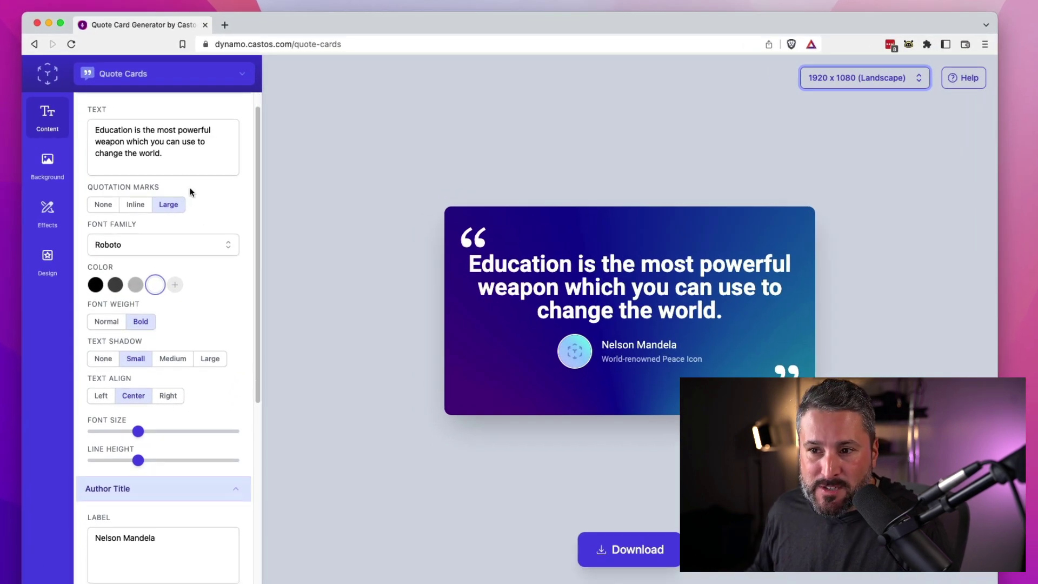
scroll(196, 246, down, 3)
scroll(195, 247, down, 2)
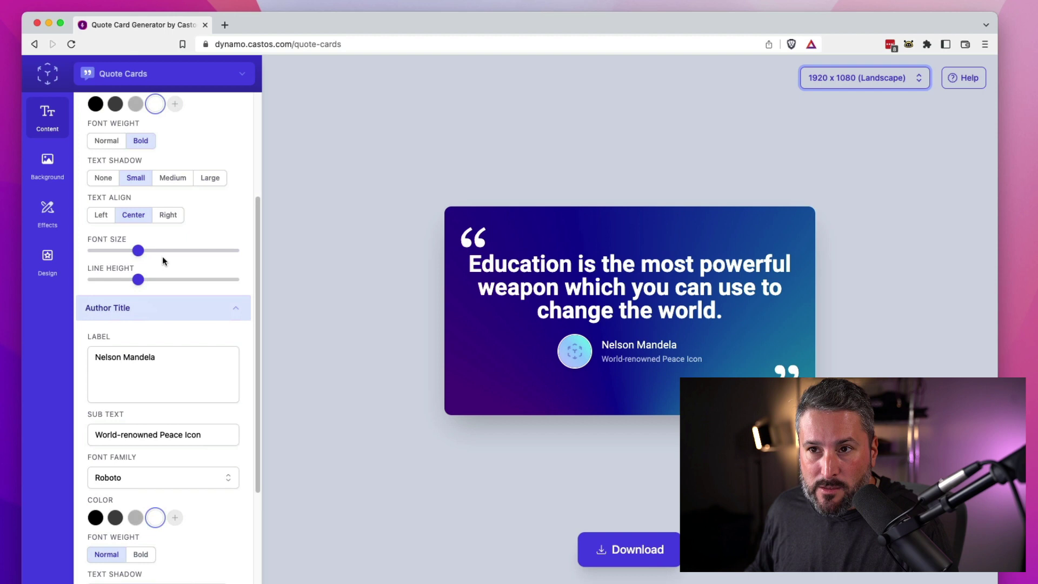
Step: Try gradient backgrounds, then set the dark sound-wave photo as the background image
click(51, 170)
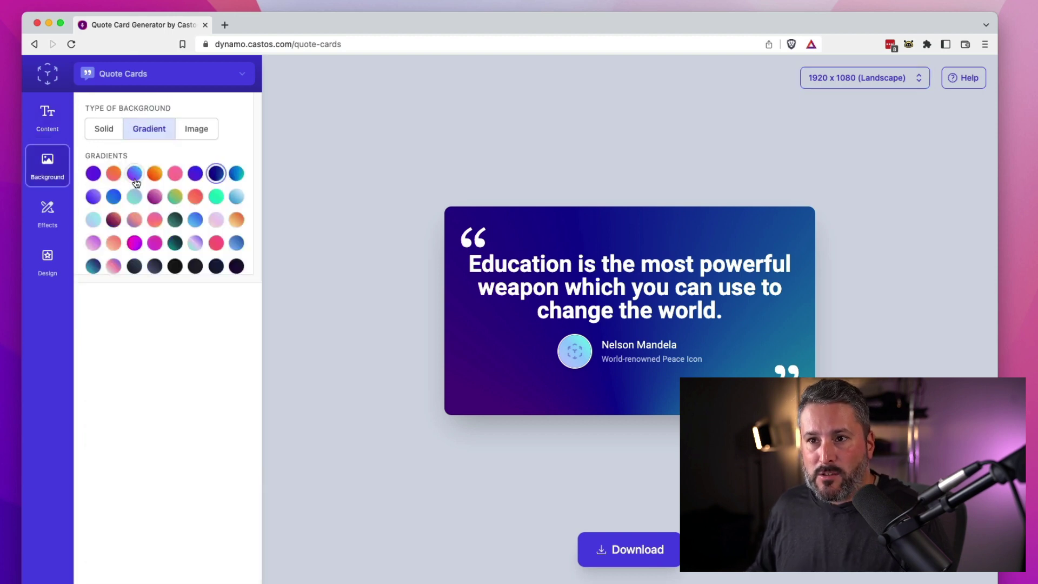
click(114, 172)
click(154, 173)
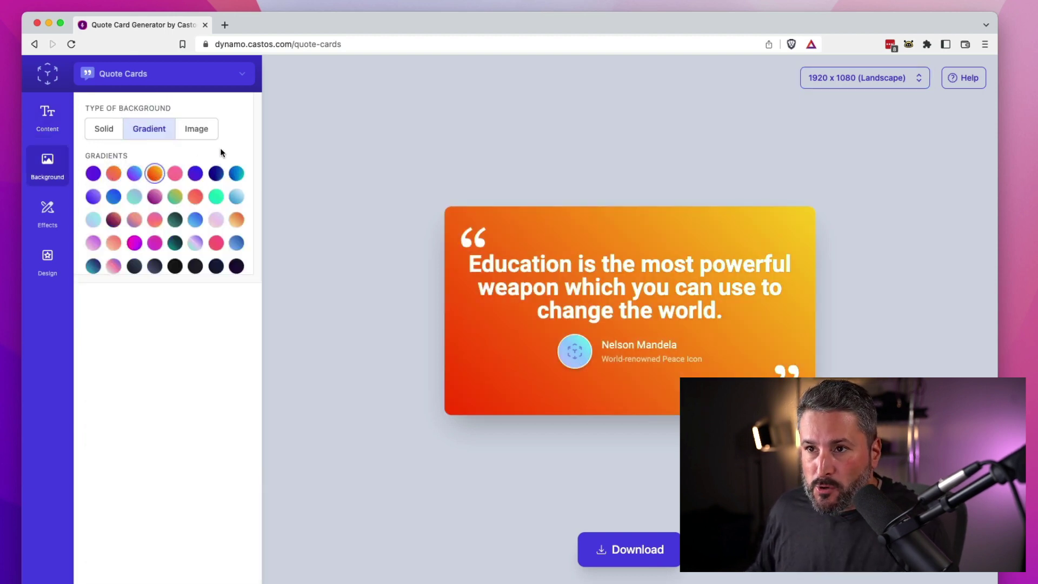
click(196, 131)
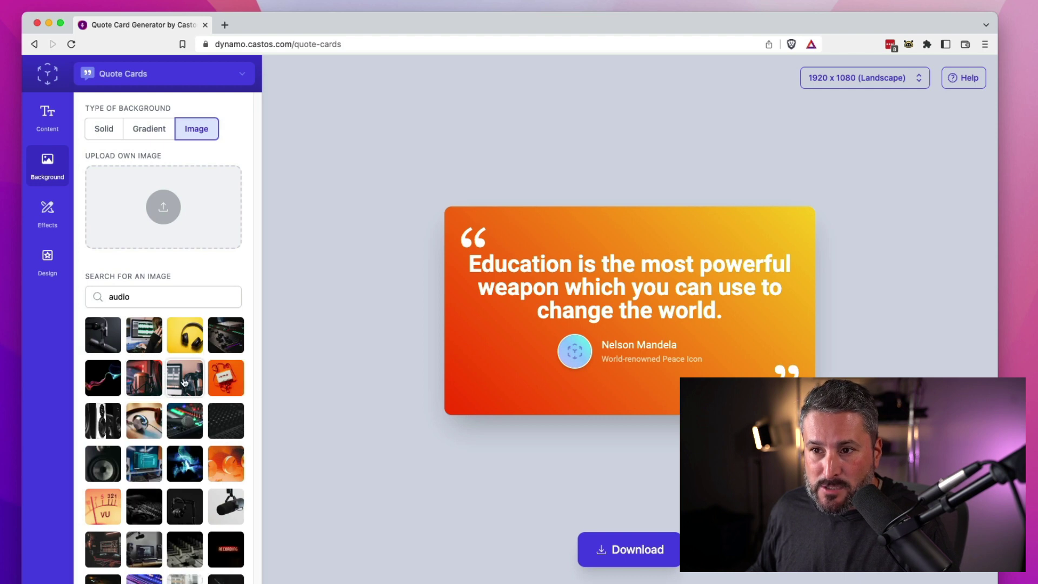
click(106, 379)
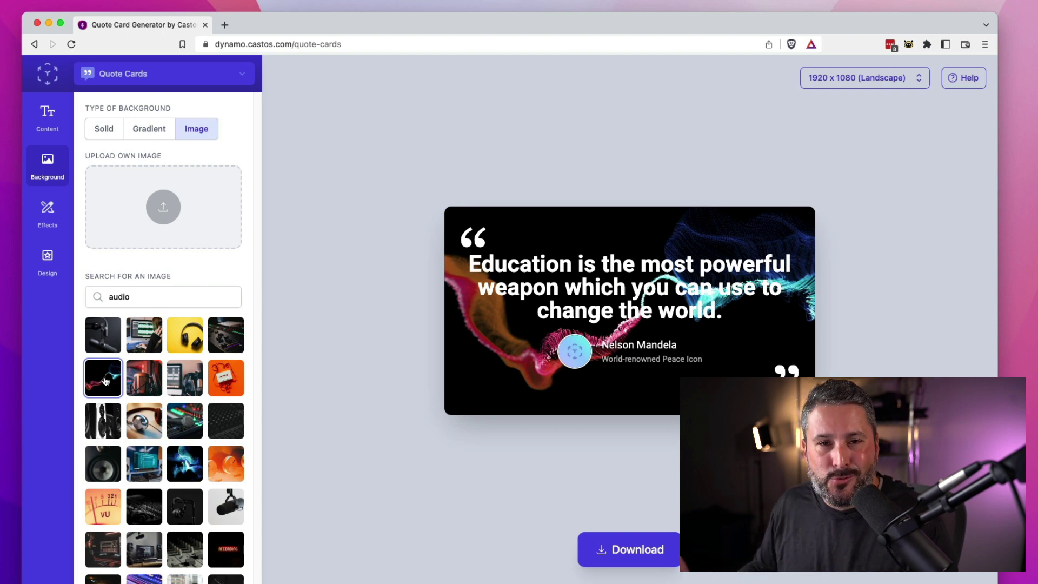
Step: Browse the solid colour and effects options, ending on the Design settings
click(103, 132)
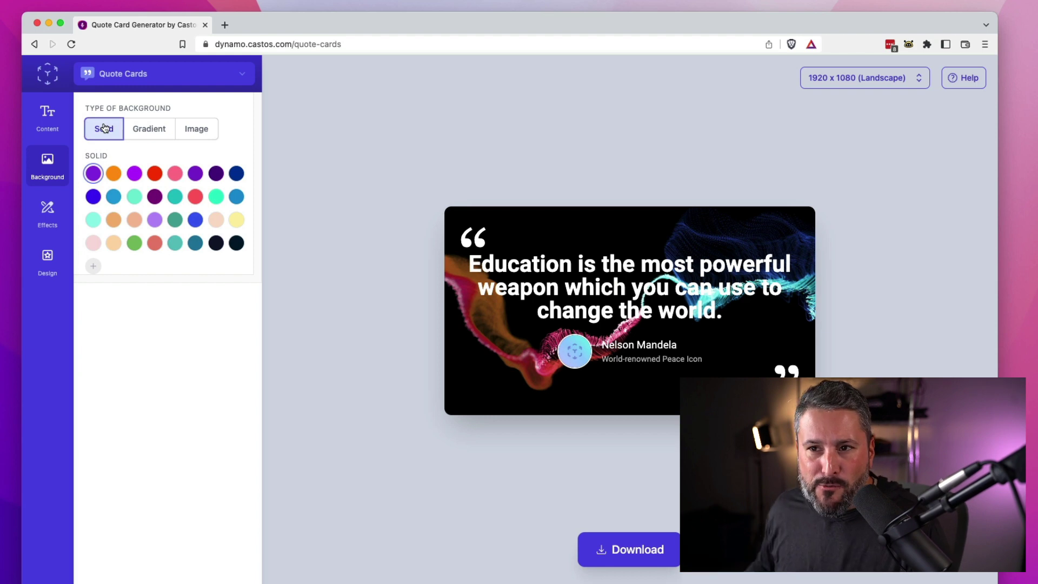
click(47, 212)
click(47, 261)
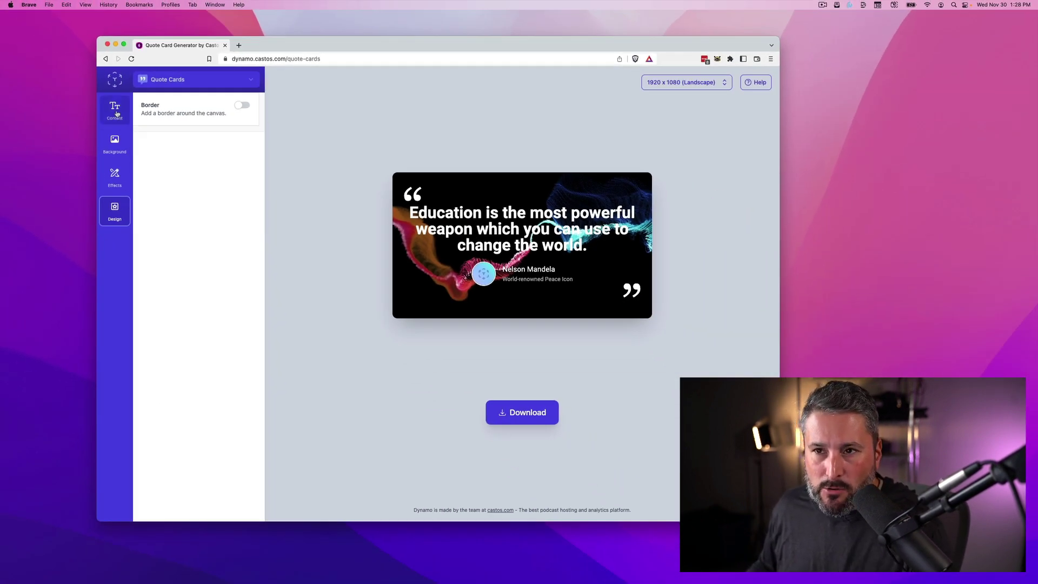
Step: Enable a custom yellow border and widen it with the Border Size slider
click(241, 108)
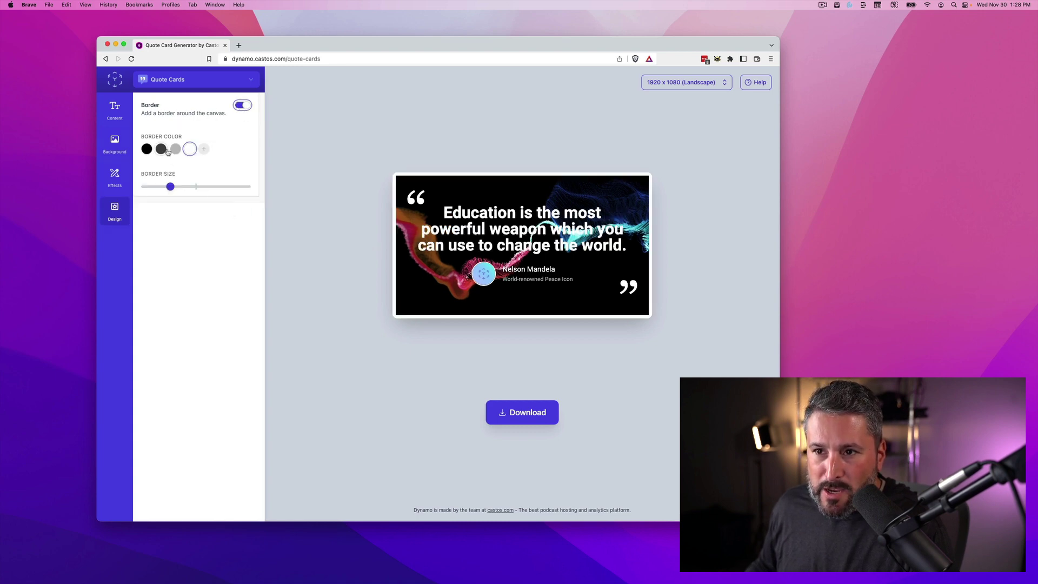
click(207, 150)
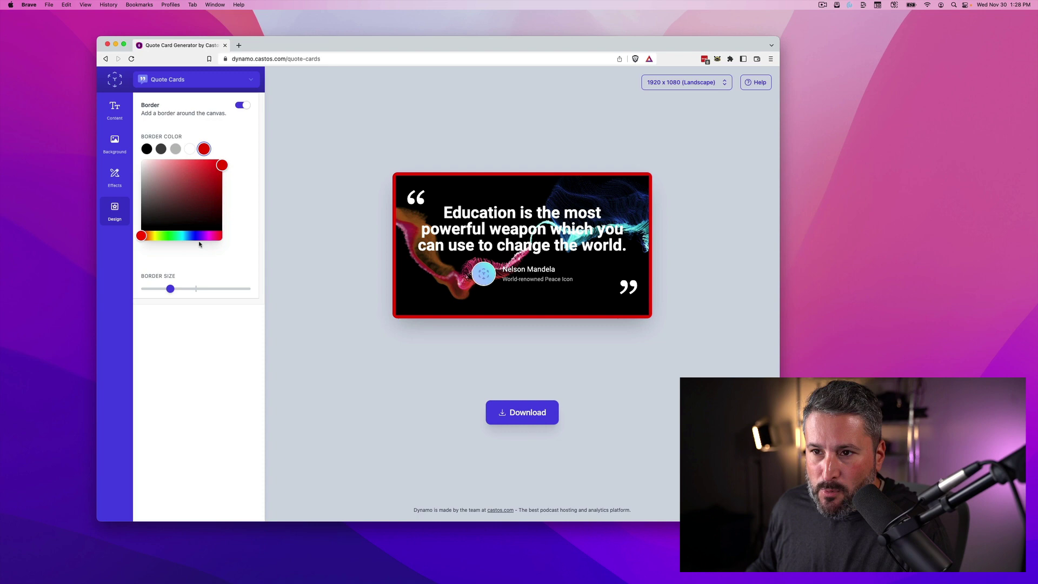
click(166, 237)
click(198, 276)
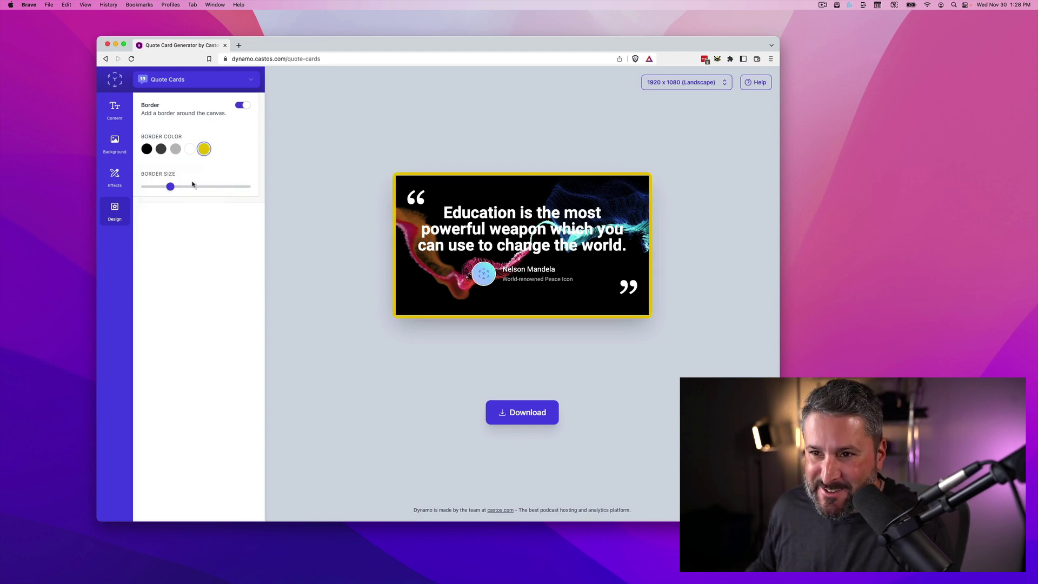
drag(171, 187, 196, 186)
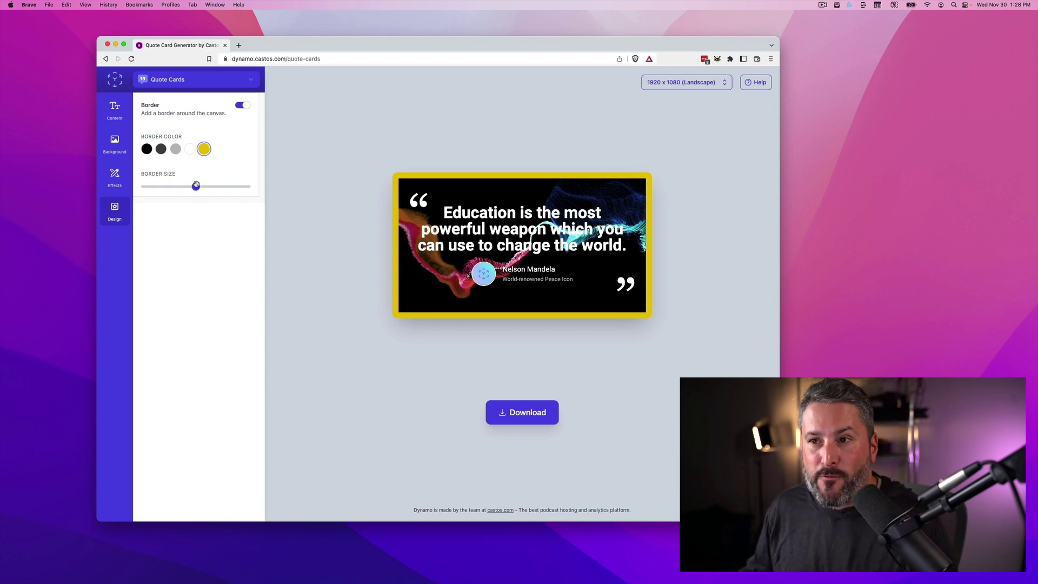
Step: Make the quote 'Podcasting is one of the greatest mediums…' in larger Oswald with looser line height
click(115, 110)
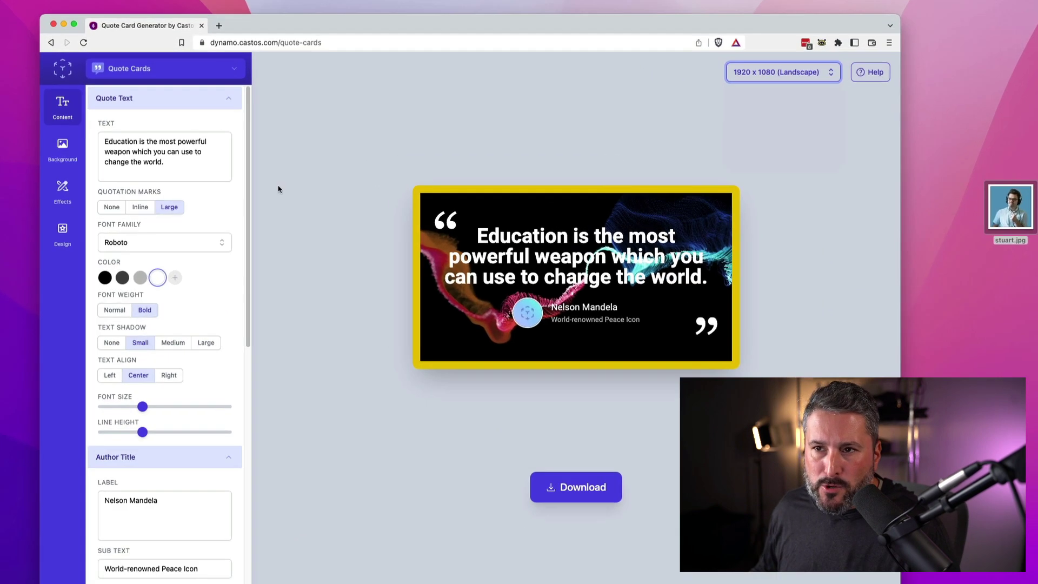
triple_click(186, 148)
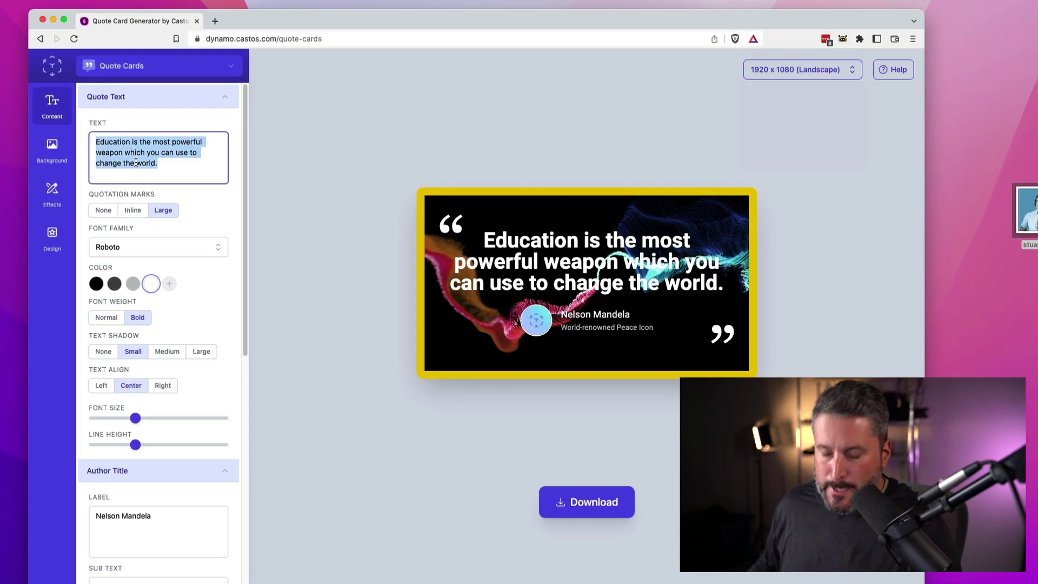
text(Podcasting)
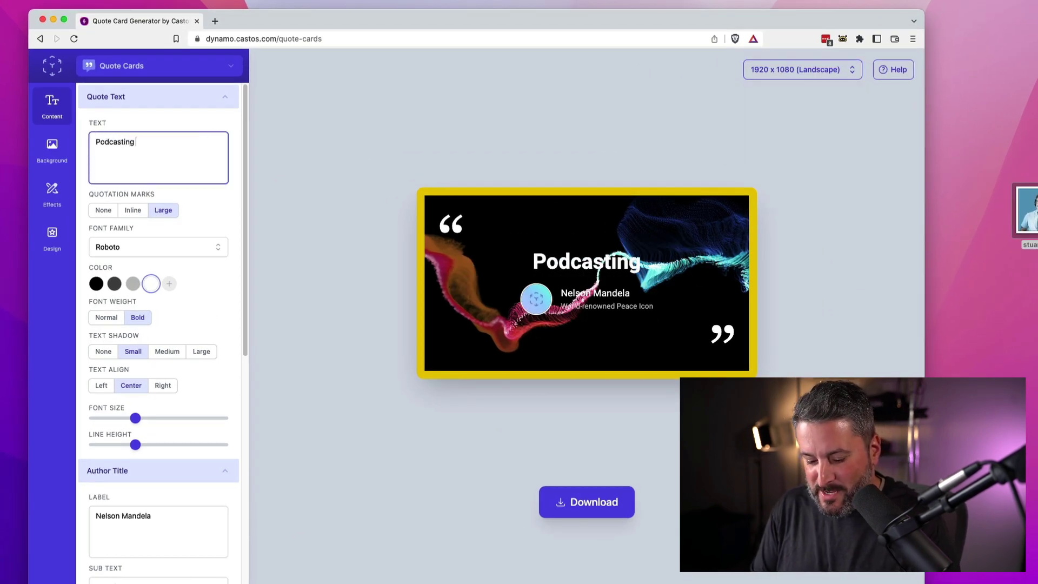
text( is )
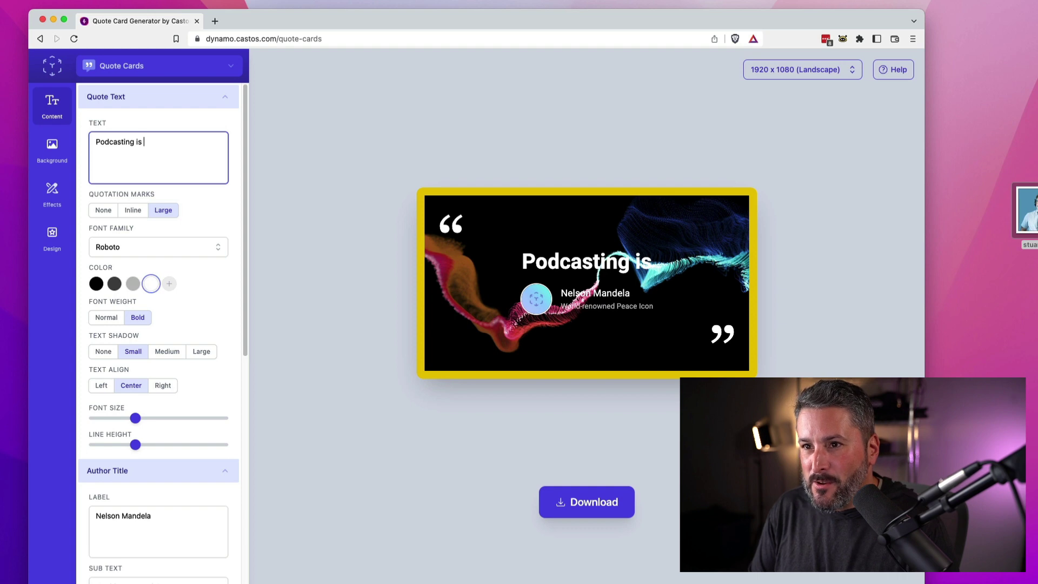
text(one of the greatest)
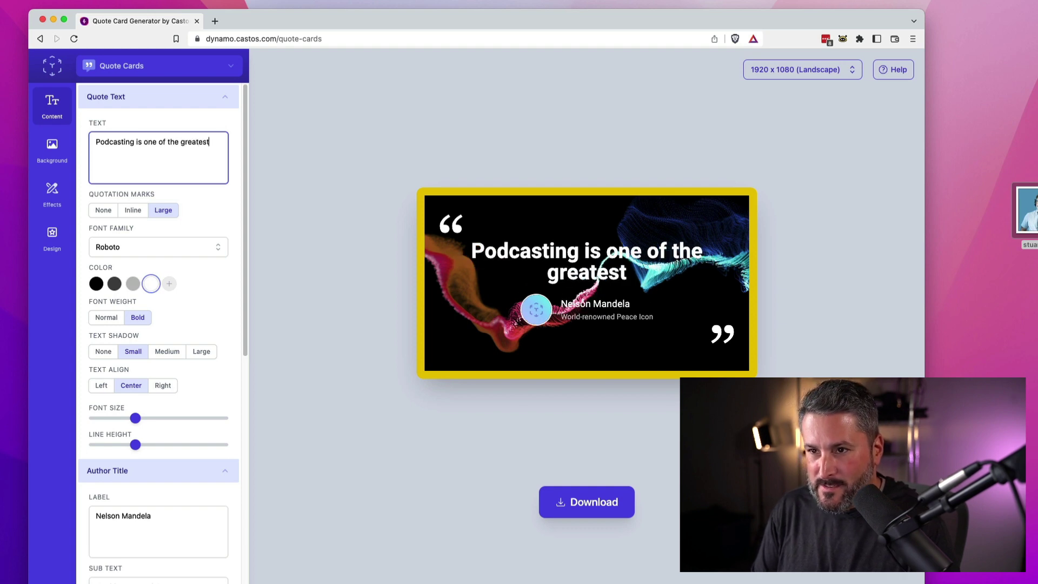
text( mediums to rea)
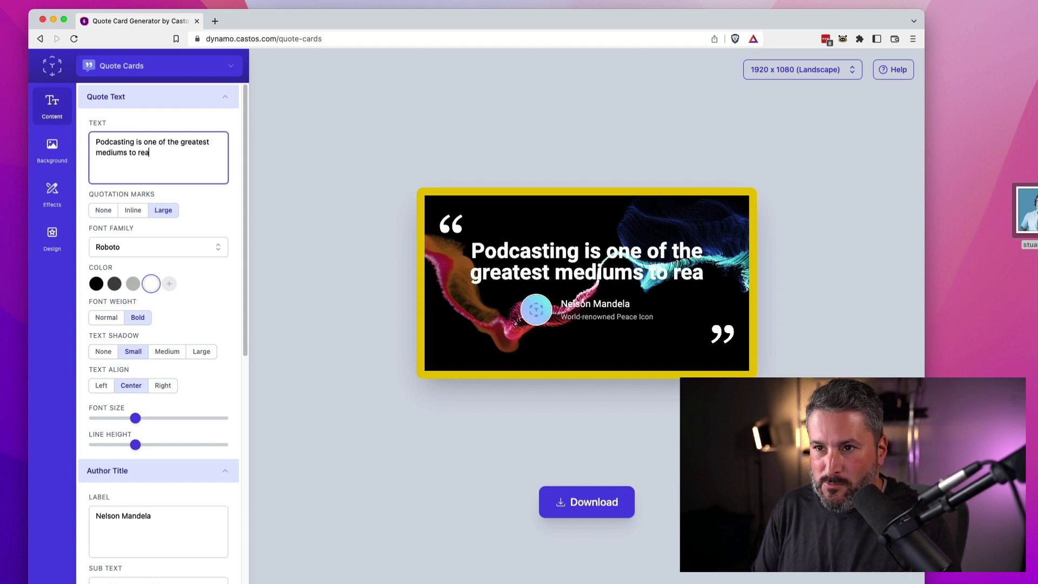
text(ch )
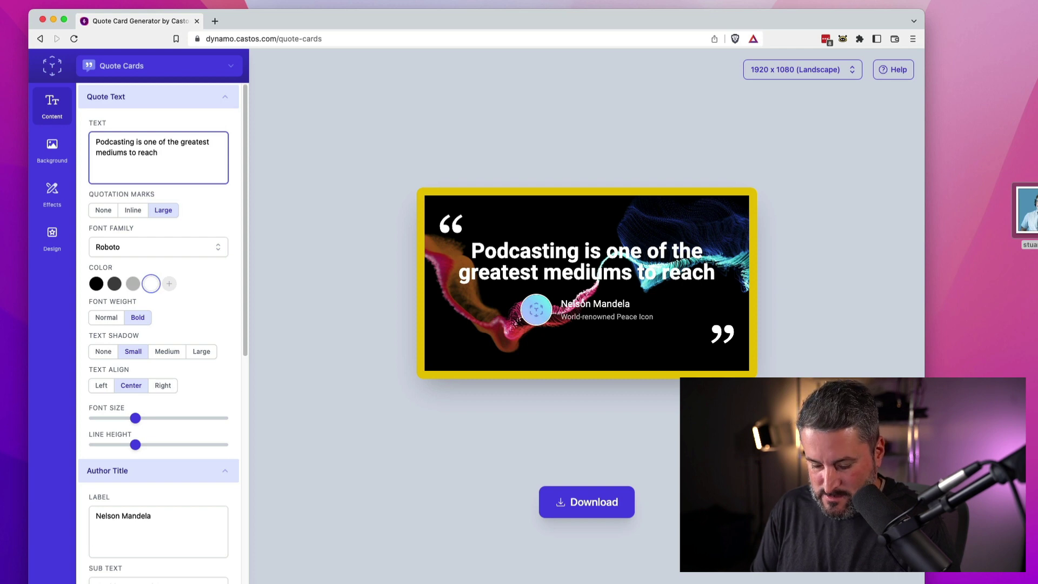
text(your audience.)
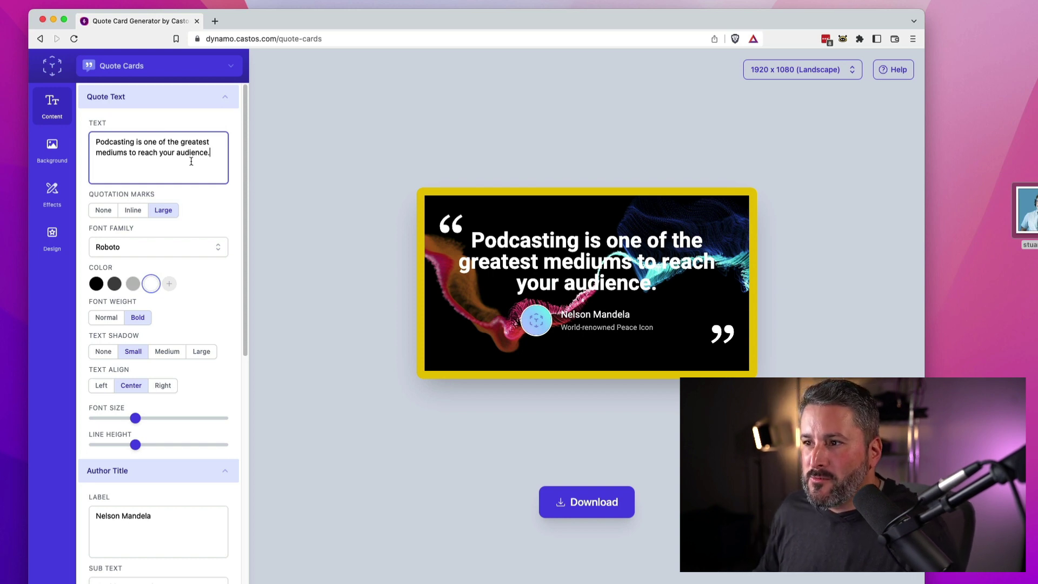
click(161, 246)
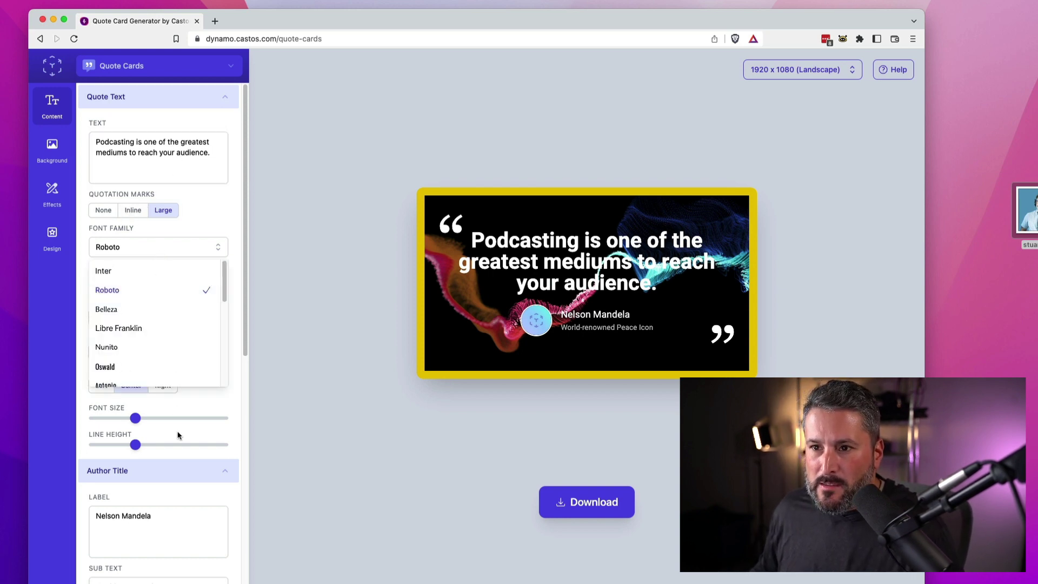
click(177, 366)
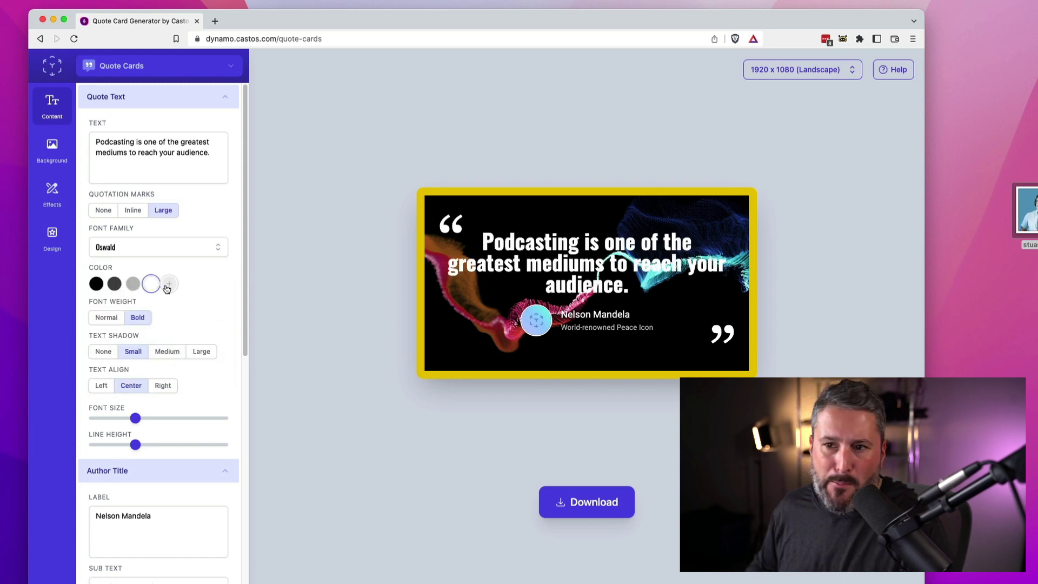
mouse_move(135, 418)
mouse_down()
mouse_move(168, 418)
mouse_move(101, 419)
mouse_move(142, 419)
mouse_up()
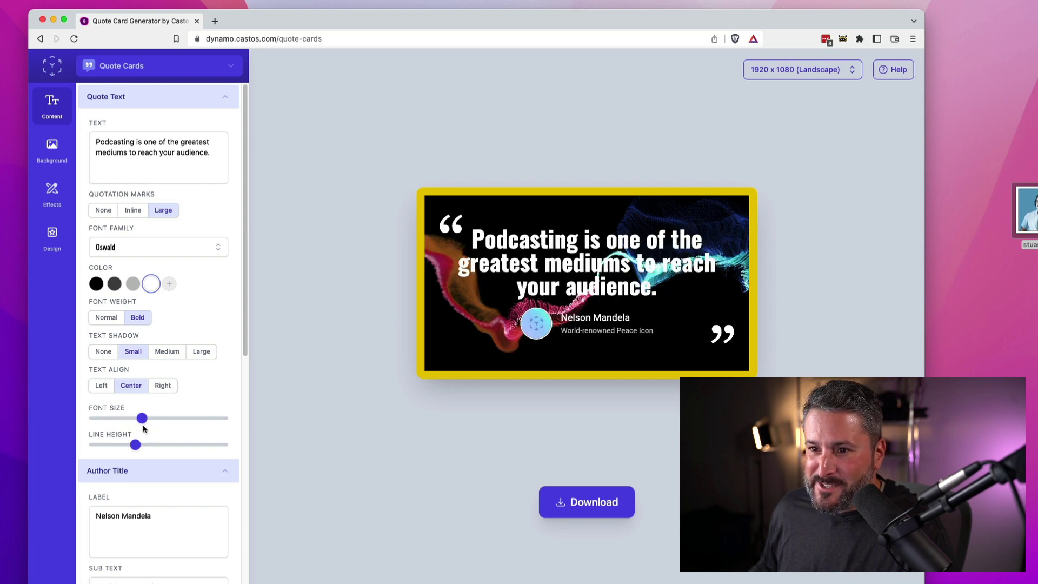
mouse_move(134, 445)
mouse_down()
mouse_move(158, 445)
mouse_move(134, 445)
mouse_up()
scroll(200, 468, down, 1)
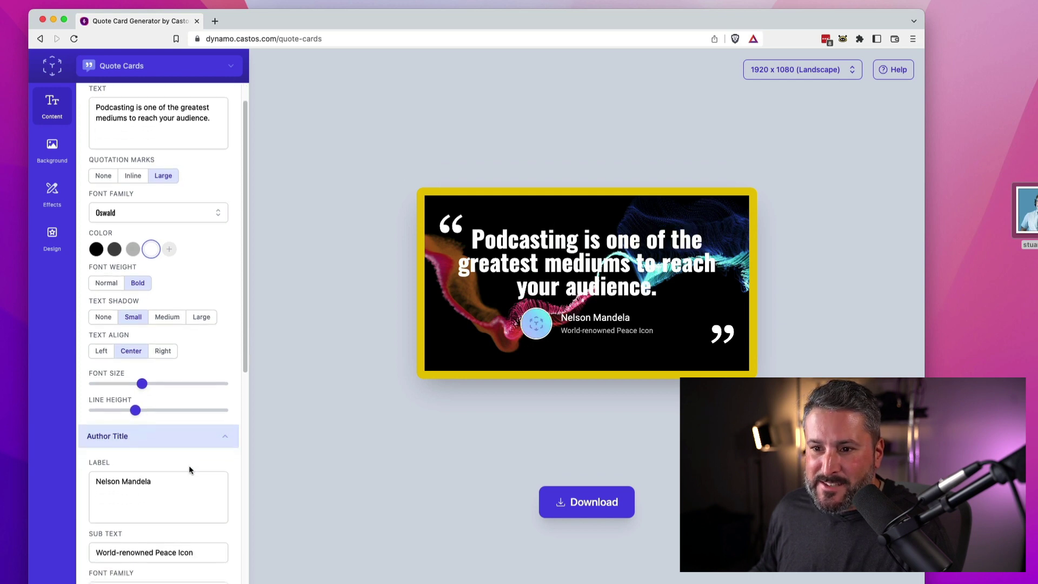
double_click(143, 480)
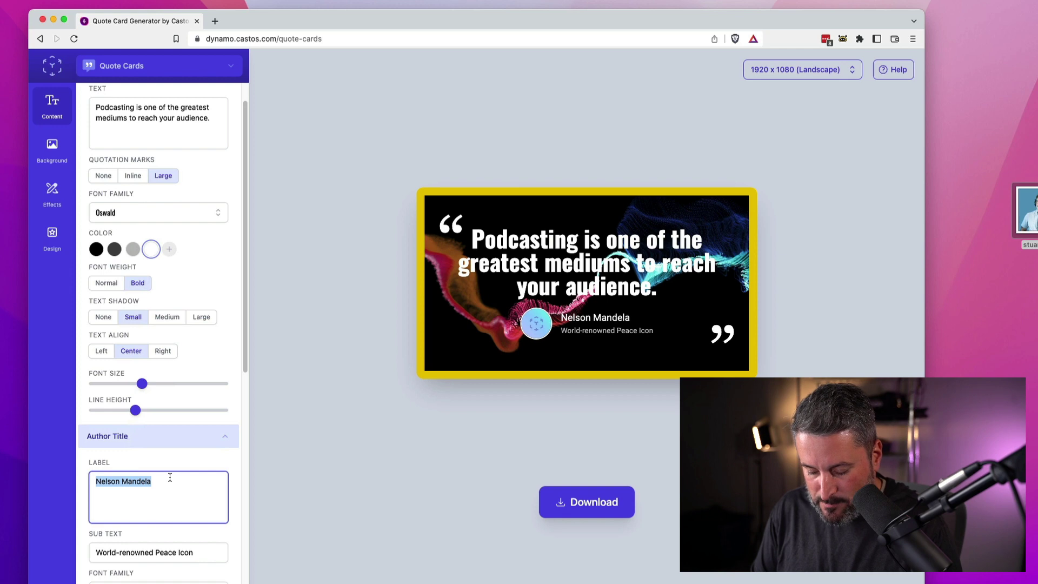
text(Stuart Barefoot)
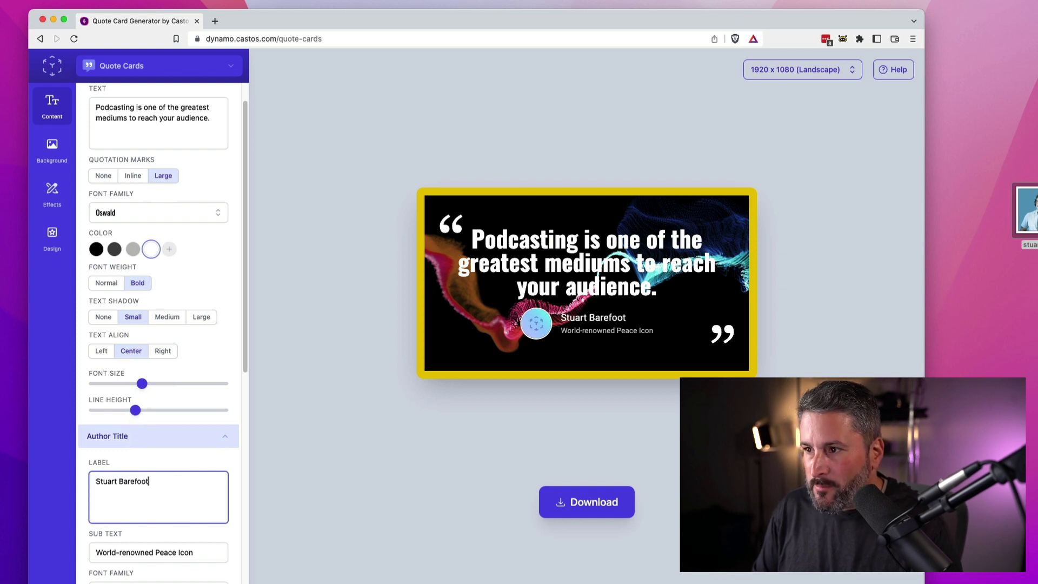
scroll(134, 497, down, 5)
triple_click(96, 367)
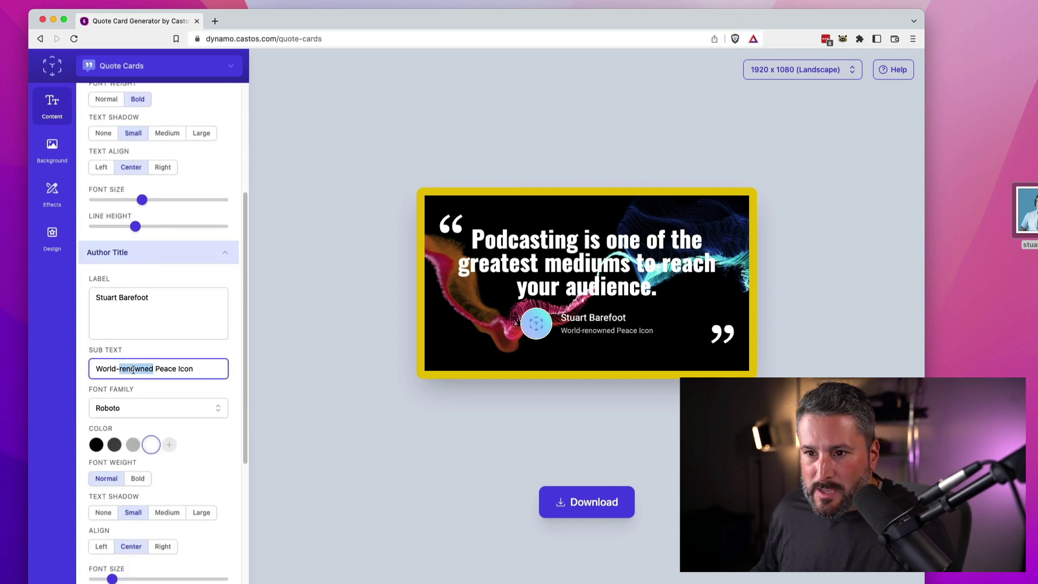
text(Producer)
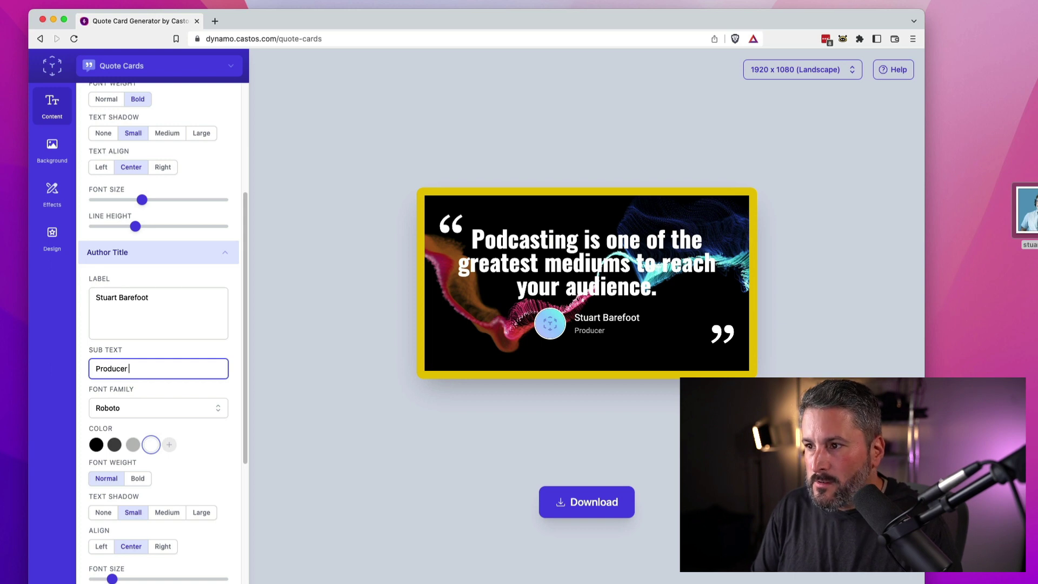
text(nce)
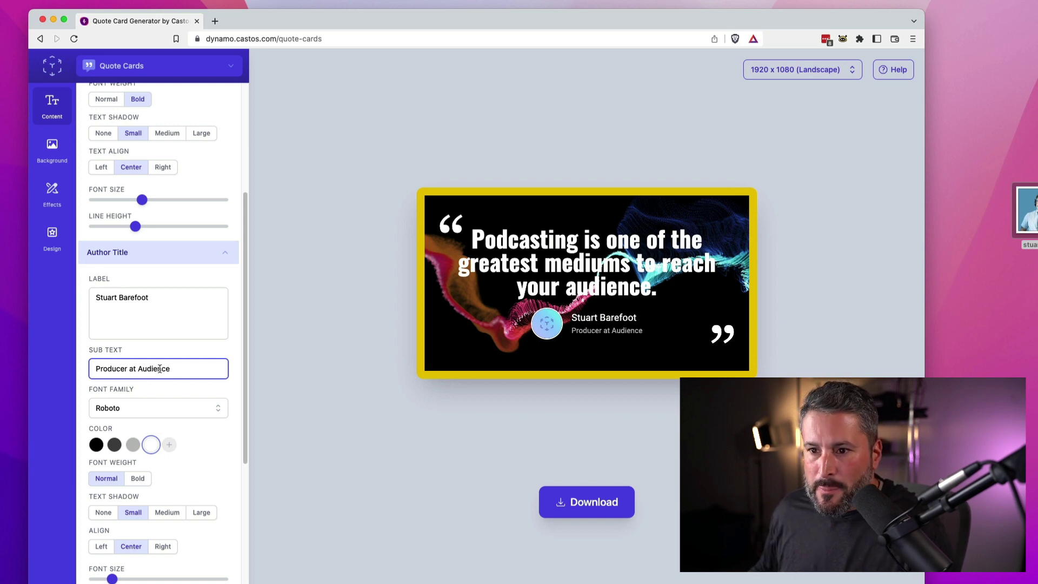
click(193, 478)
scroll(194, 477, down, 5)
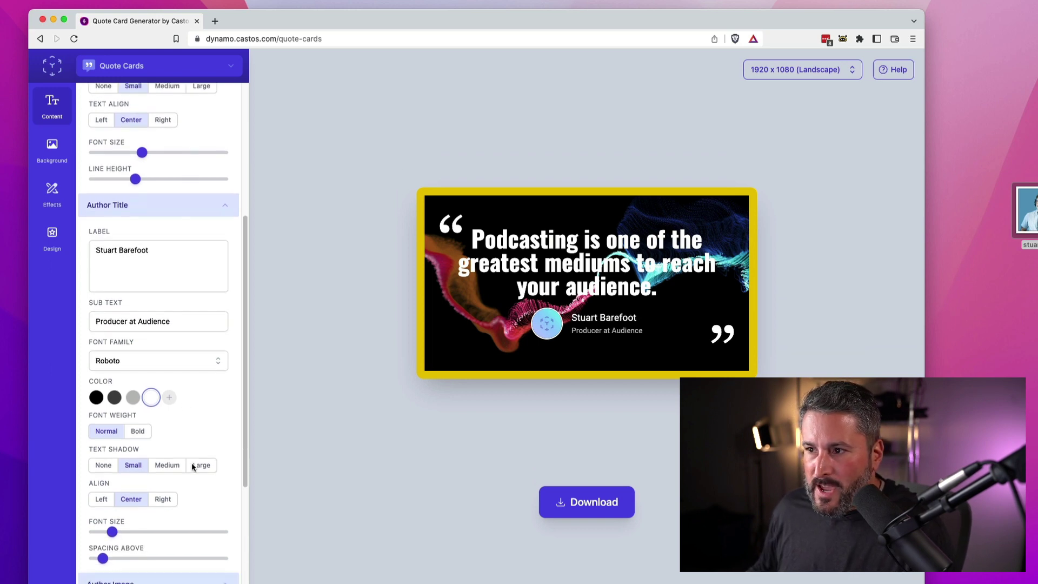
scroll(191, 462, down, 5)
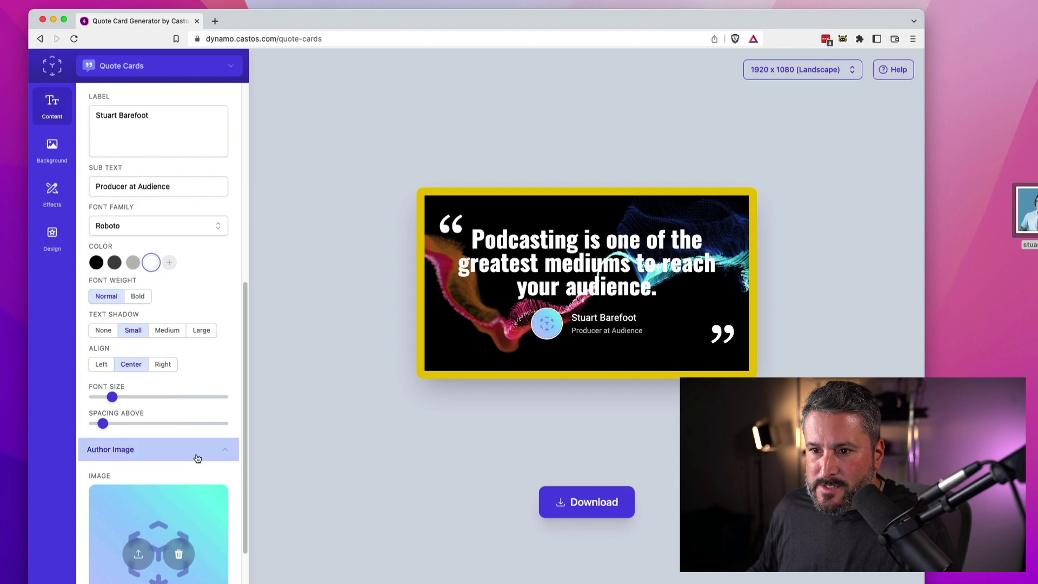
Step: Upload the headshot photo file as the Author Image
click(137, 556)
scroll(384, 322, down, 10)
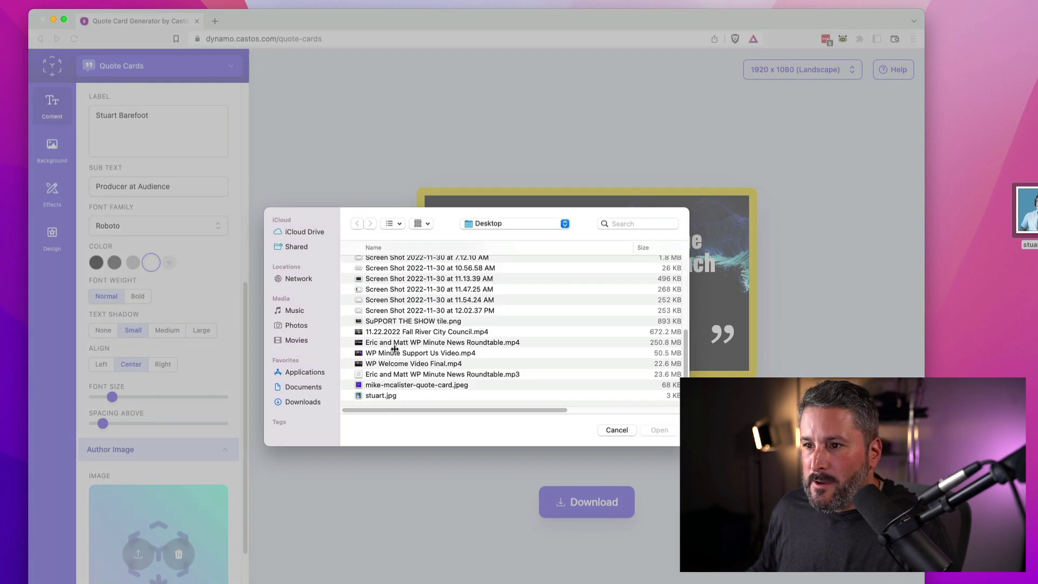
click(385, 395)
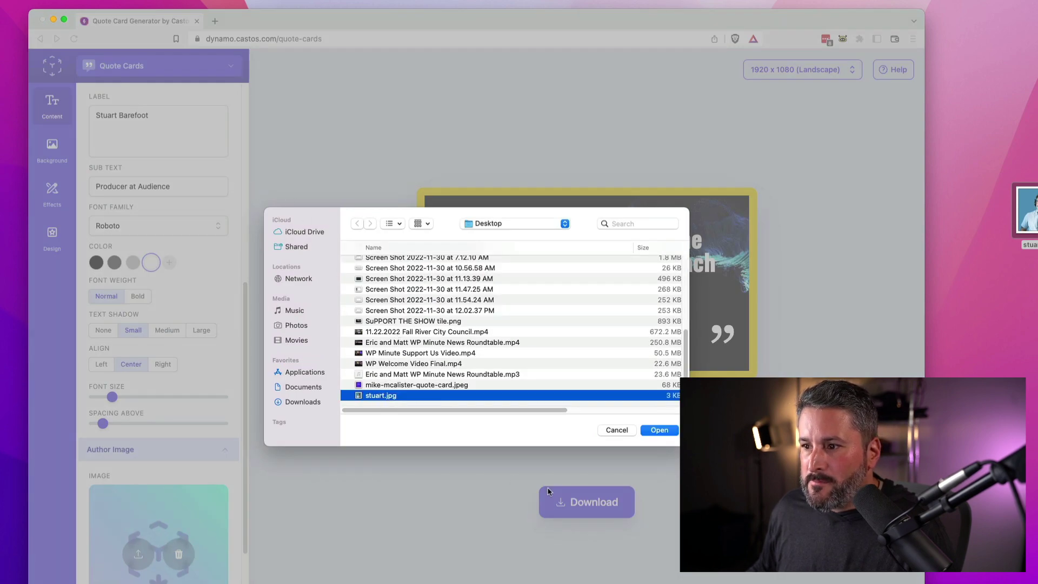
click(657, 430)
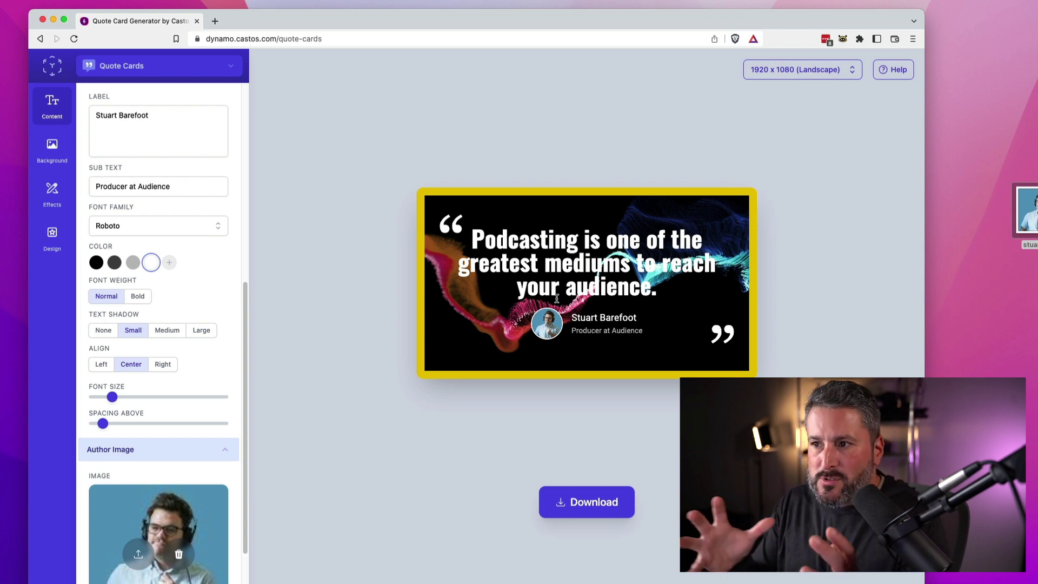
Step: Search background images for 'clouds' and use the red-and-teal clouds photo
click(45, 151)
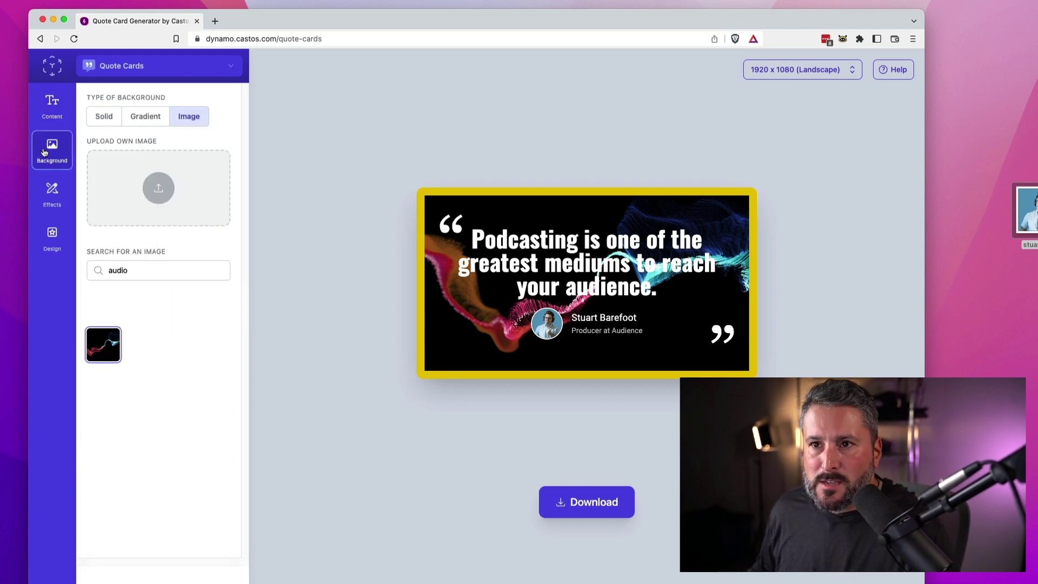
double_click(130, 270)
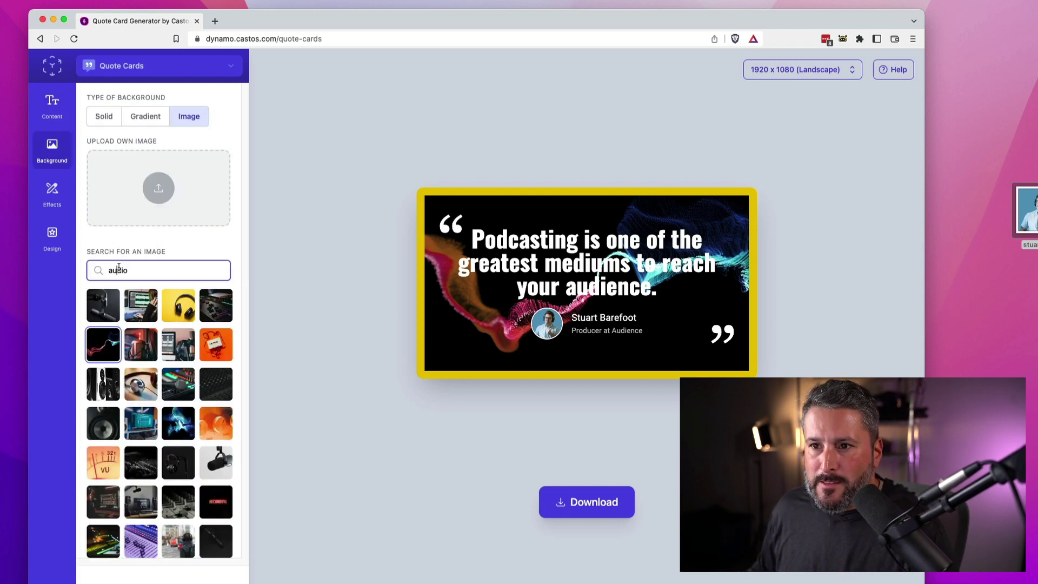
text(clouds)
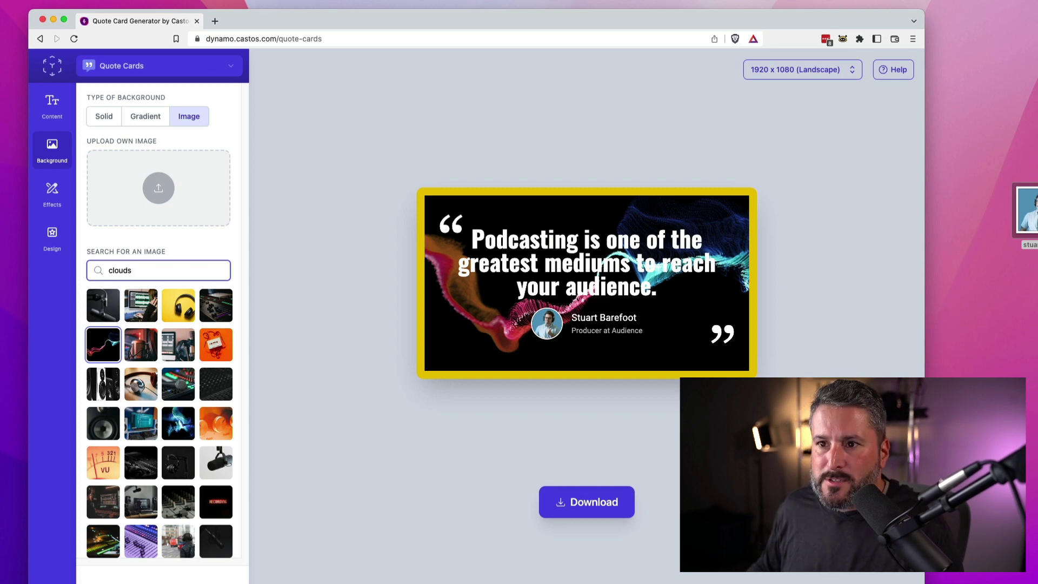
click(103, 305)
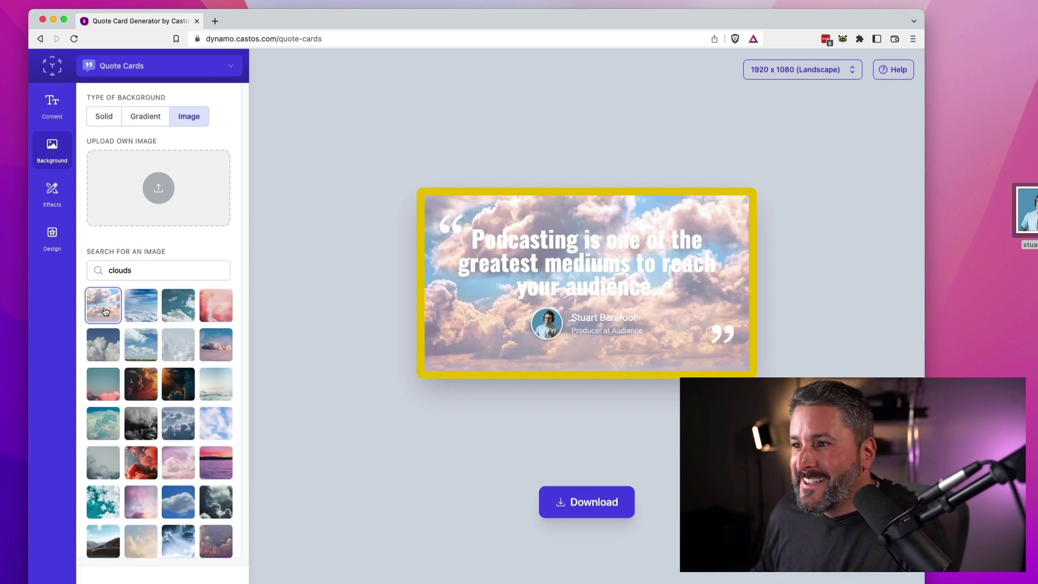
click(141, 463)
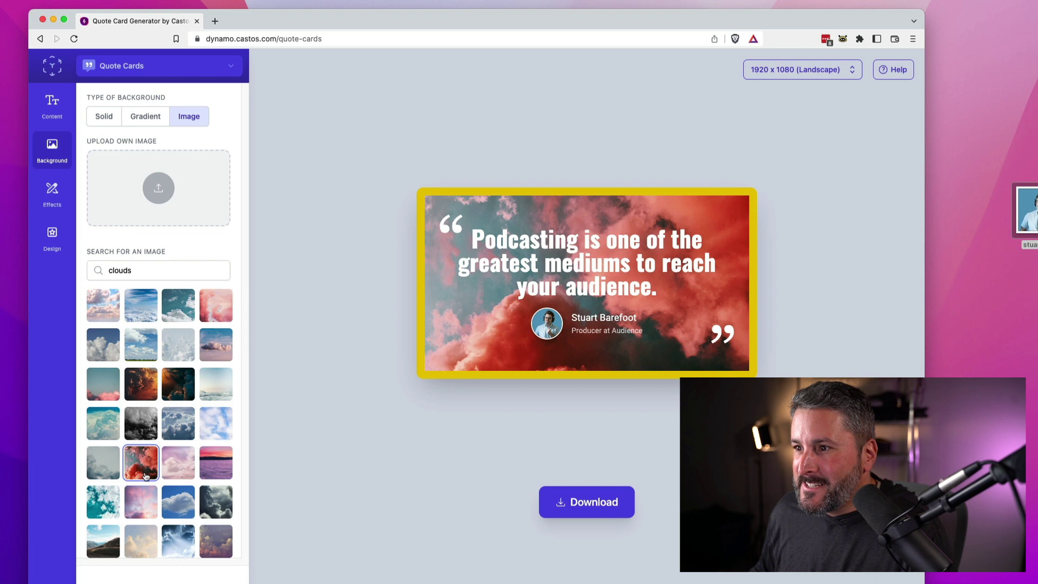
Step: Shift the border's custom colour hue from yellow to orange
click(53, 239)
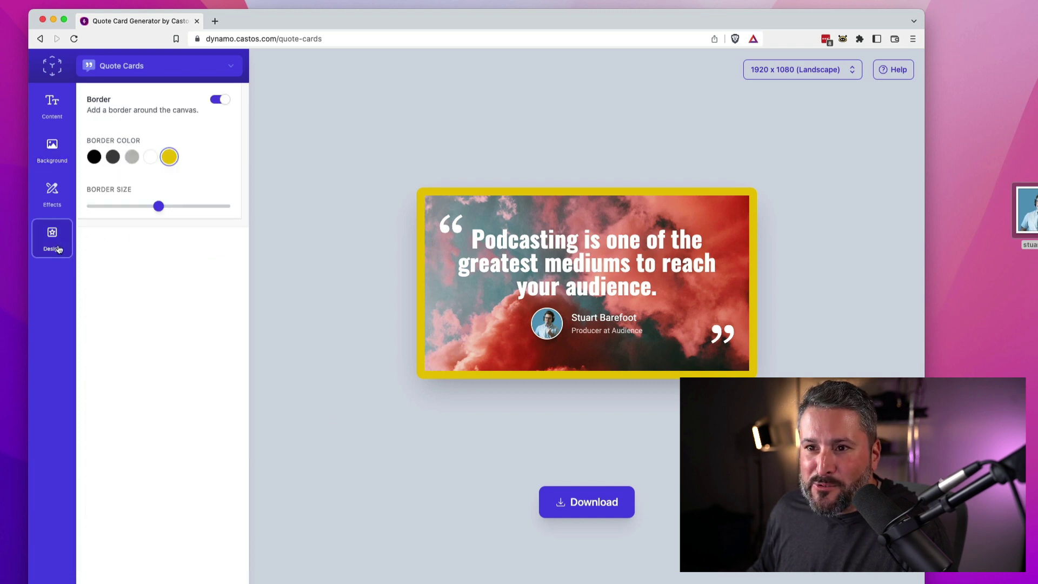
click(170, 155)
drag(102, 271, 99, 272)
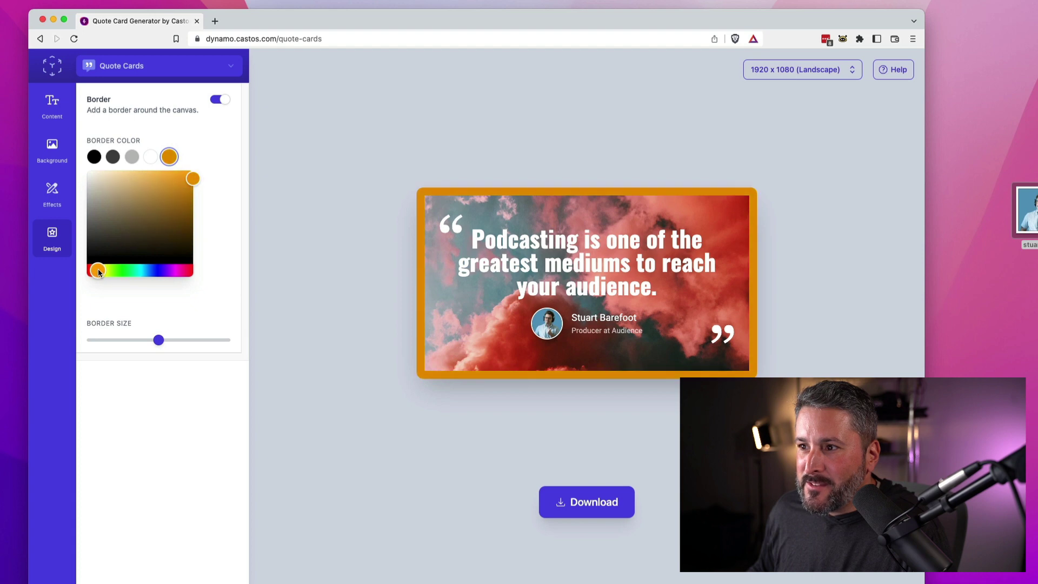
click(294, 331)
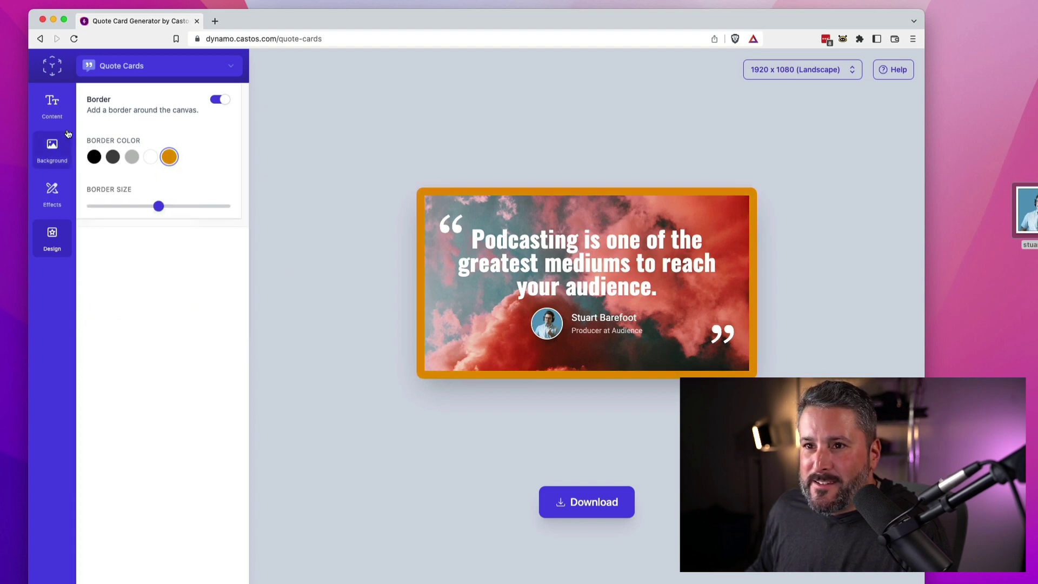
click(53, 105)
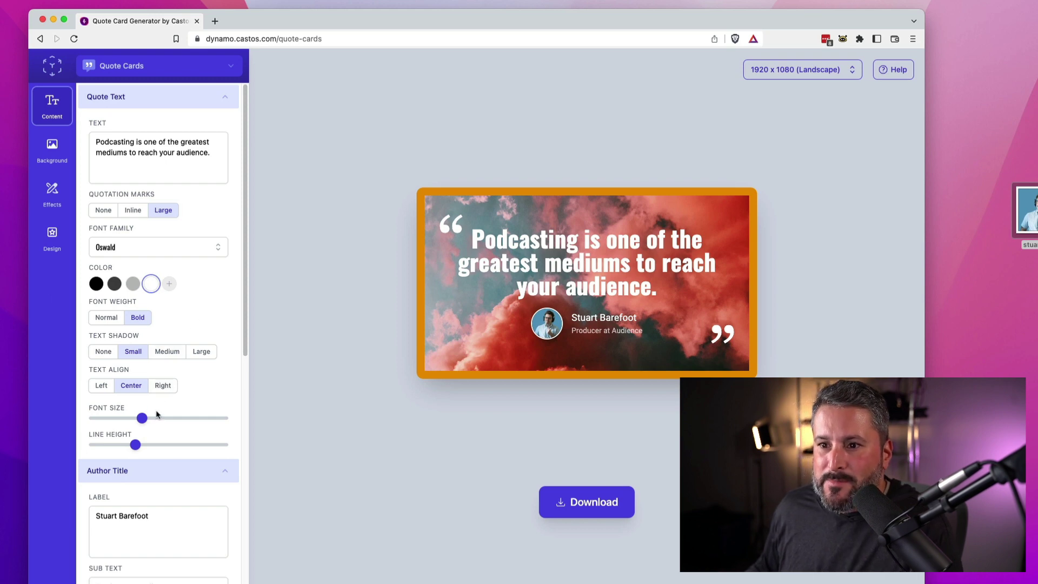
Step: Apply a Large text shadow, set the canvas to 1080 x 1920 portrait, and download
click(203, 353)
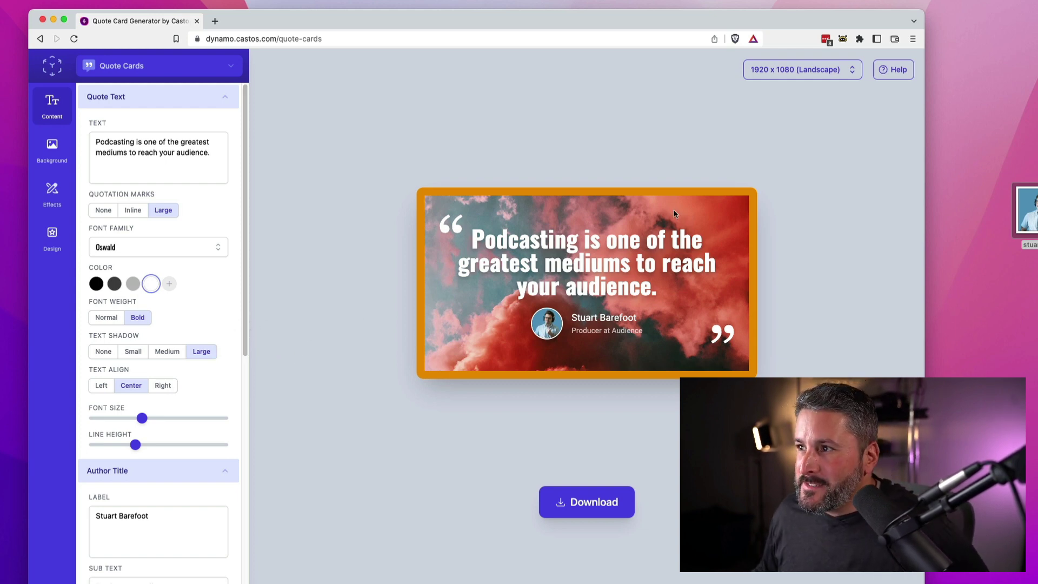
click(808, 73)
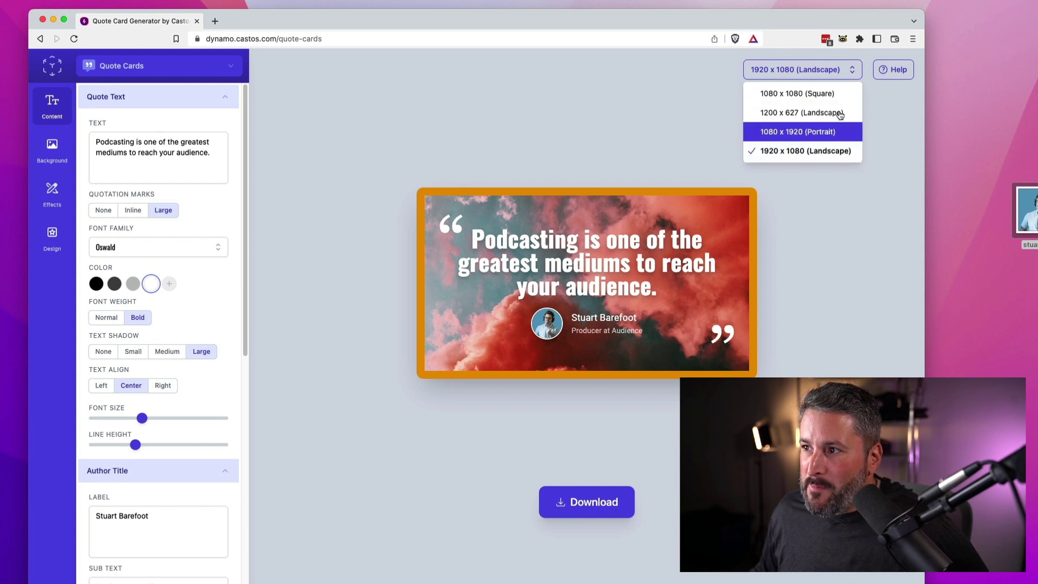
click(797, 94)
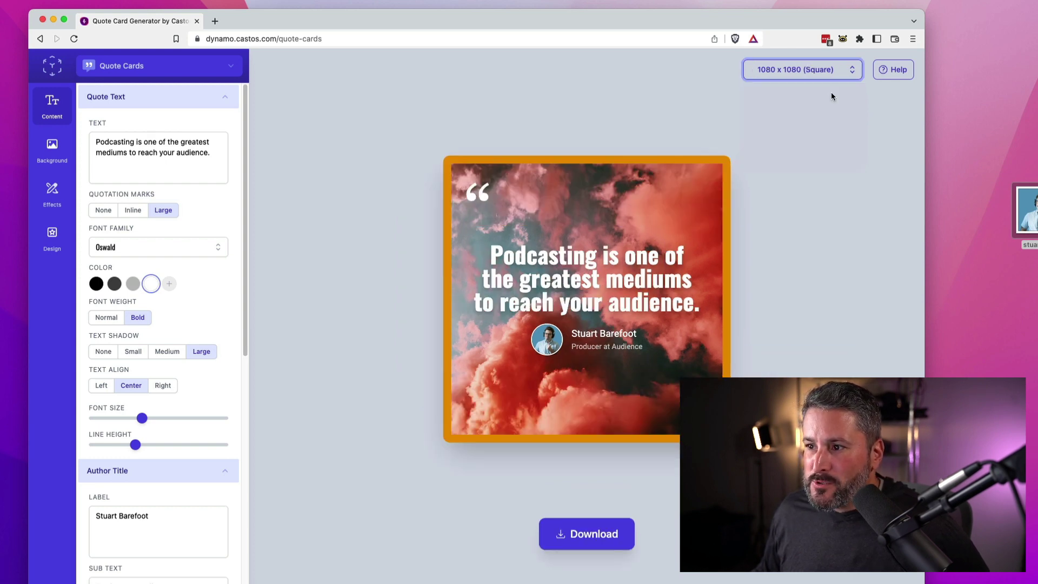
click(823, 75)
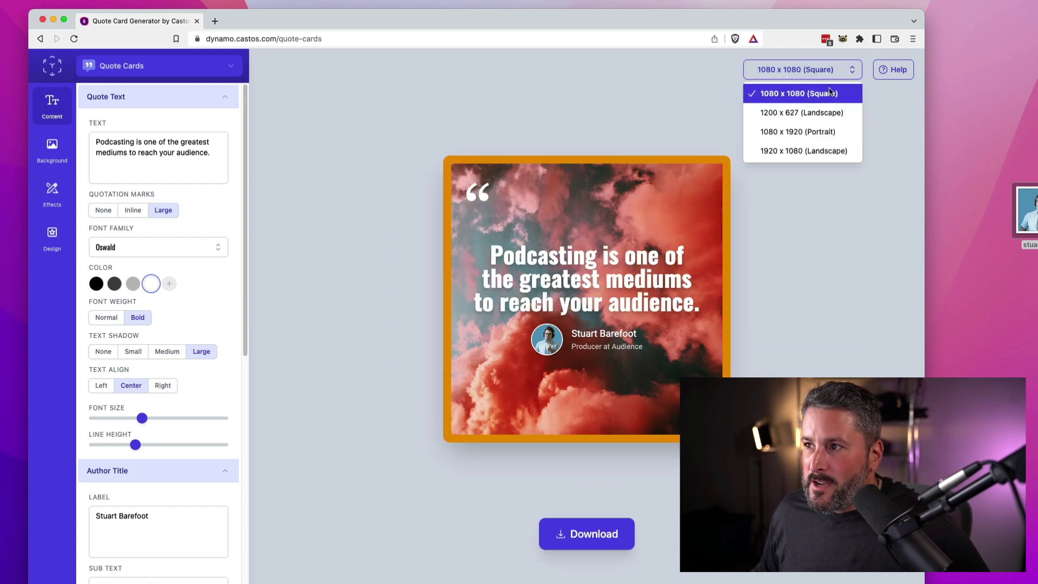
click(831, 133)
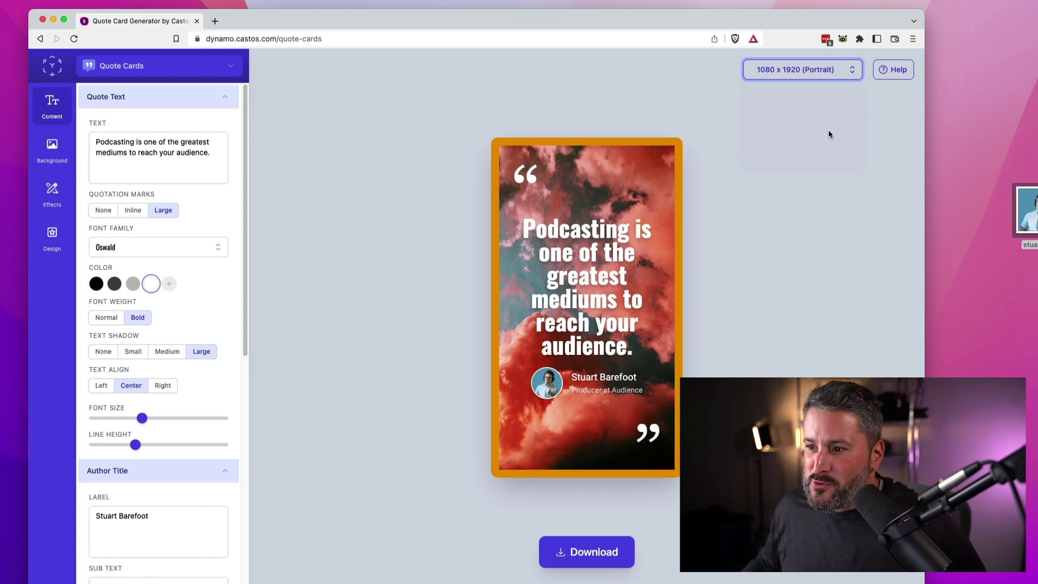
click(617, 552)
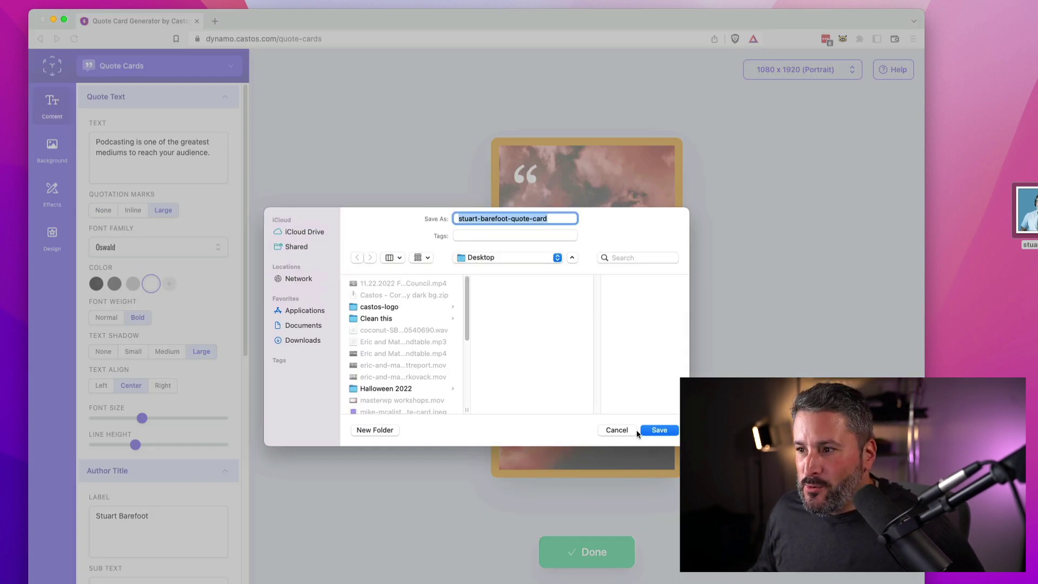
Step: Save stuart-barefoot-quote-card to the Desktop and close the Castos promo popup
click(659, 430)
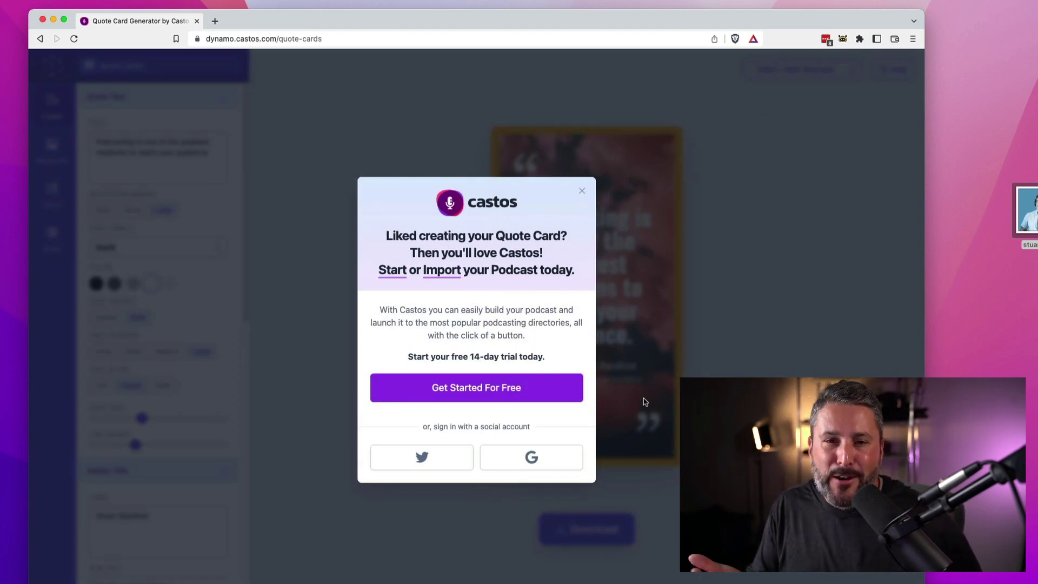
click(581, 190)
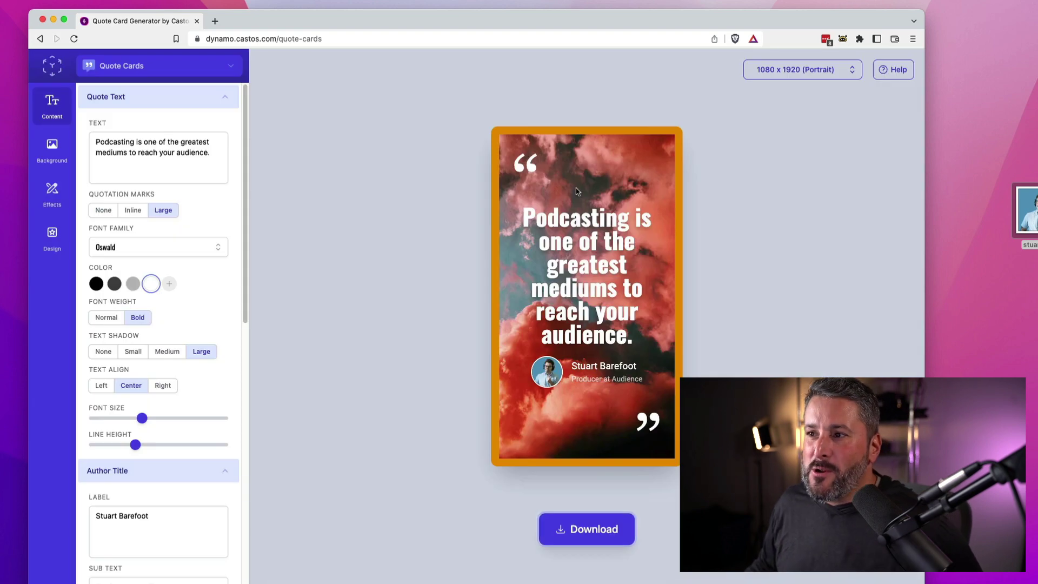